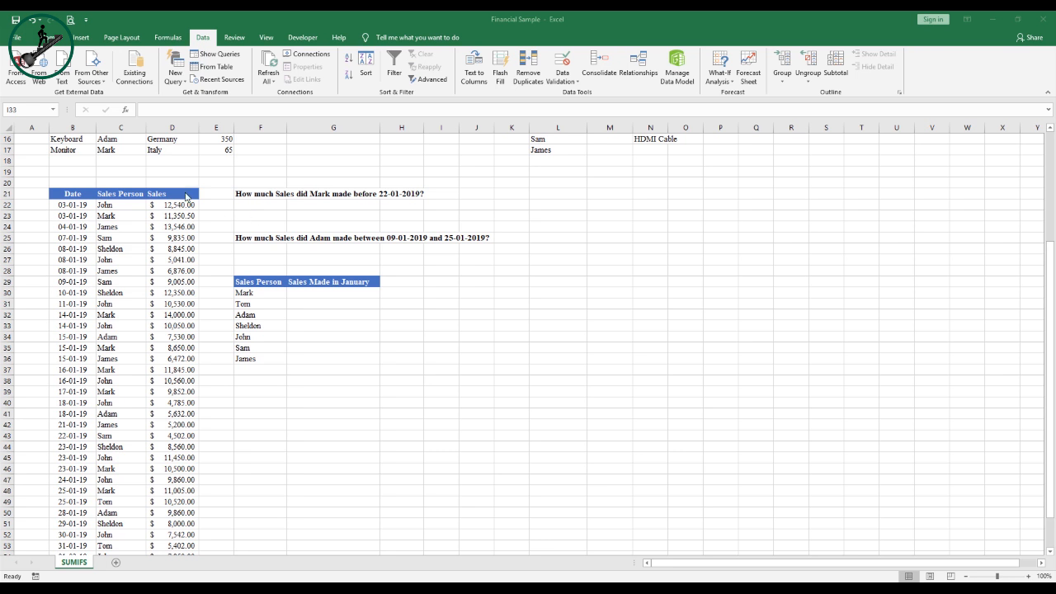
# - Review the Date, Sales Person and Sales columns, the two sales questions and the January sales table
pyautogui.click(134, 194)
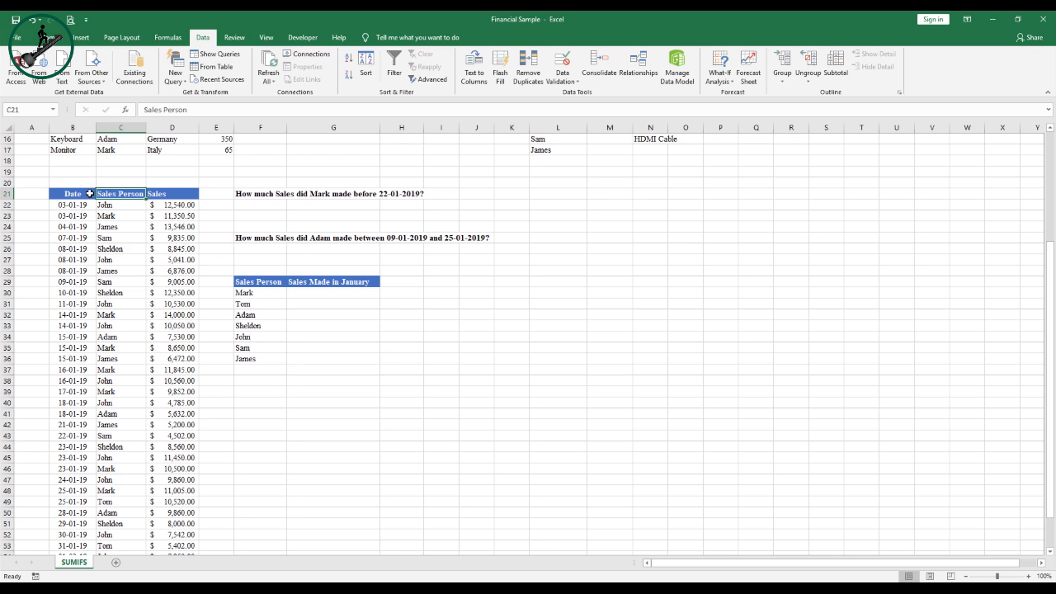
pyautogui.click(89, 194)
pyautogui.click(108, 196)
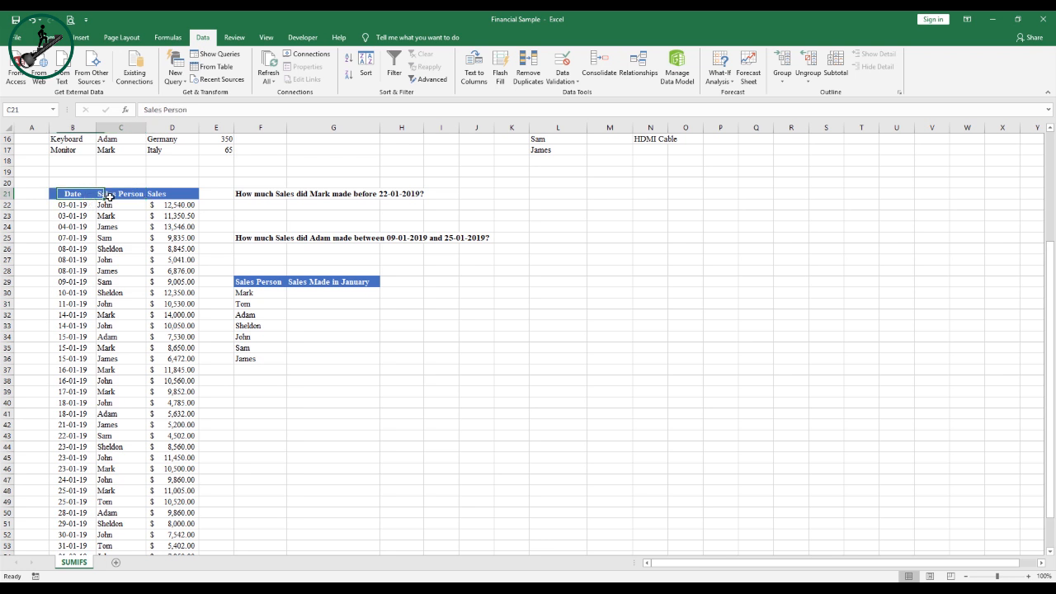
pyautogui.click(164, 196)
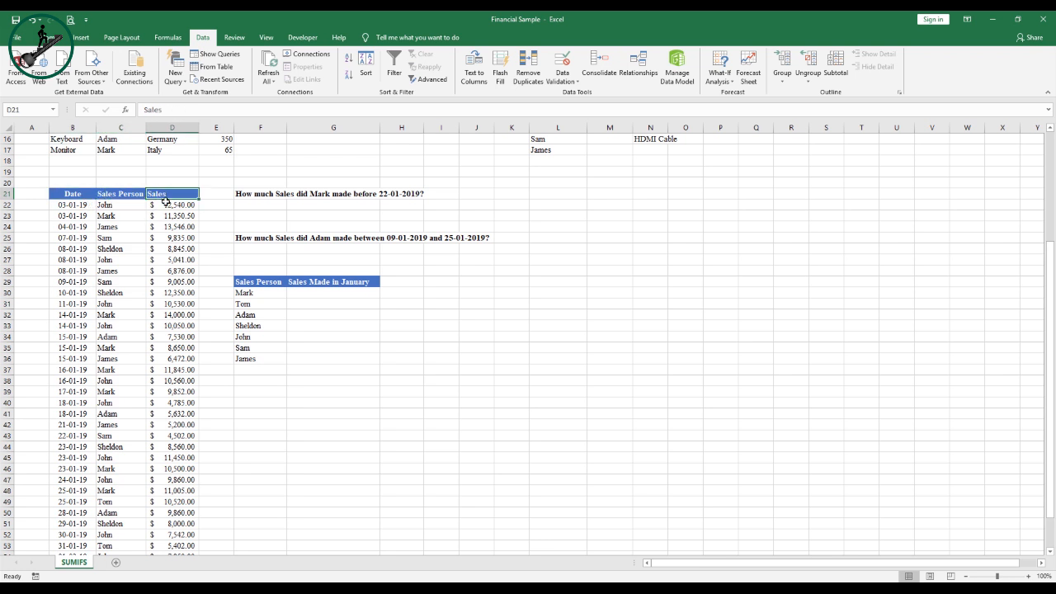
pyautogui.click(247, 198)
pyautogui.click(262, 238)
pyautogui.click(260, 282)
pyautogui.click(260, 314)
pyautogui.click(260, 260)
pyautogui.click(258, 225)
# - Begin a SUMIFS formula in F22 with D22:D57 as the sum range
pyautogui.click(258, 205)
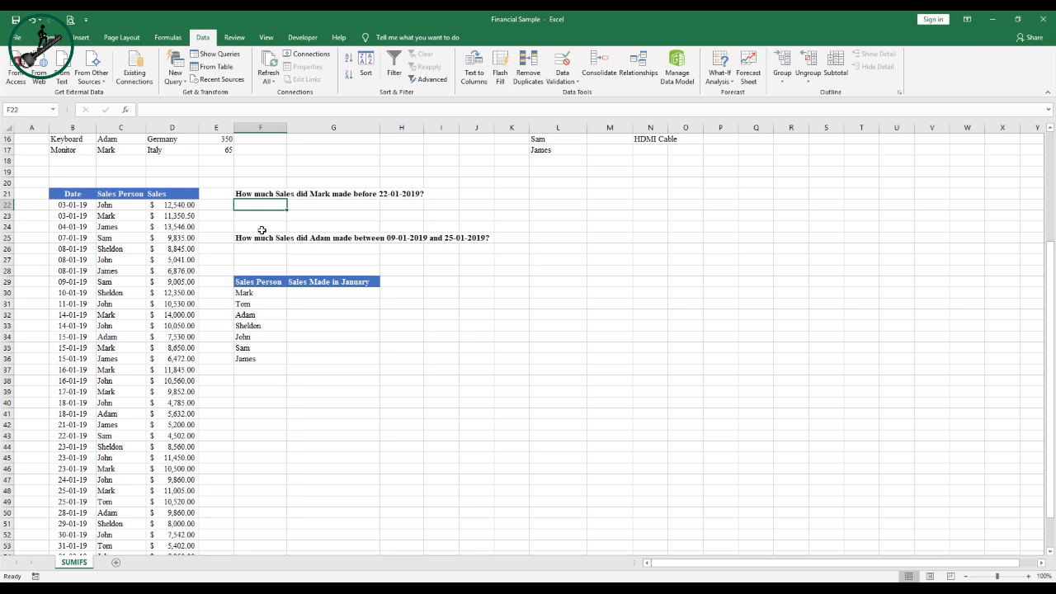
pyautogui.write('=sum')
pyautogui.press('Down')
pyautogui.press('Down')
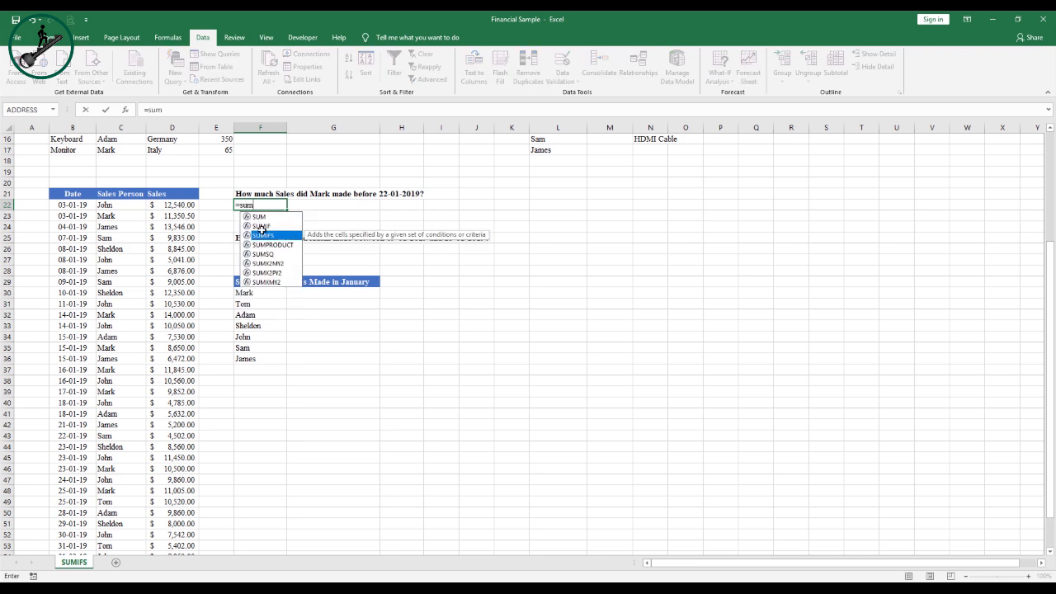
pyautogui.press('Tab')
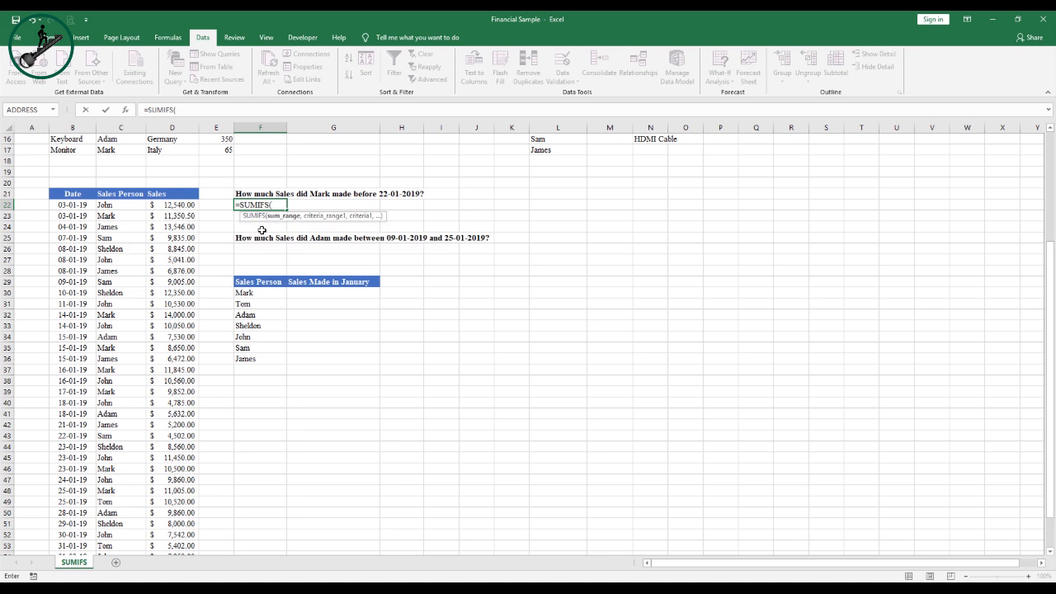
pyautogui.moveTo(185, 205); pyautogui.dragTo(184, 534)
pyautogui.click(306, 148)
pyautogui.write(',')
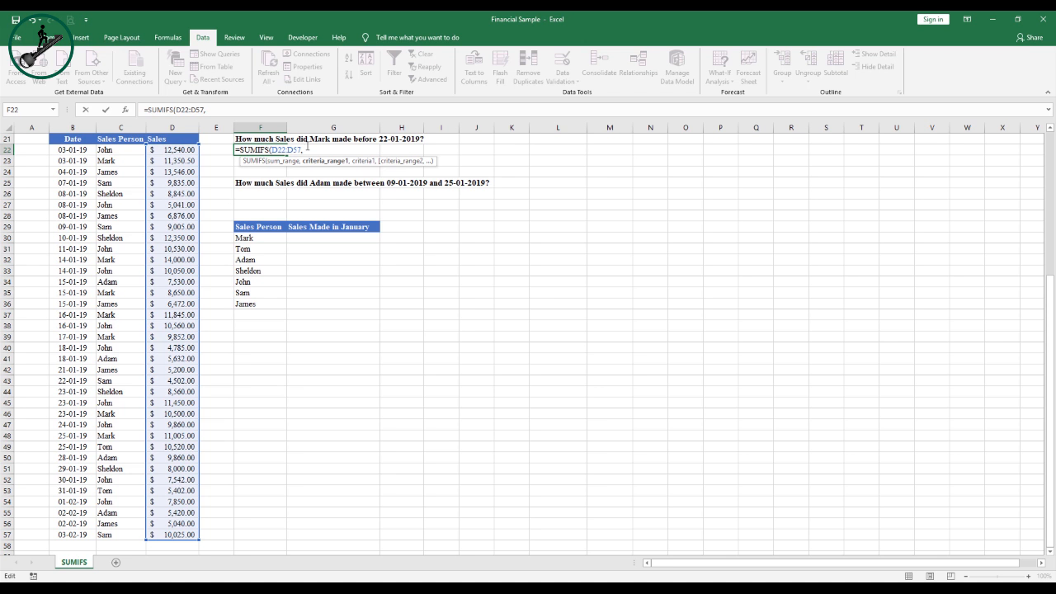
# - Add C22:C57 to the F22 formula as the first criteria range, matching the salesperson named in the question above
pyautogui.click(115, 149)
pyautogui.moveTo(116, 149); pyautogui.dragTo(103, 530)
pyautogui.write(',')
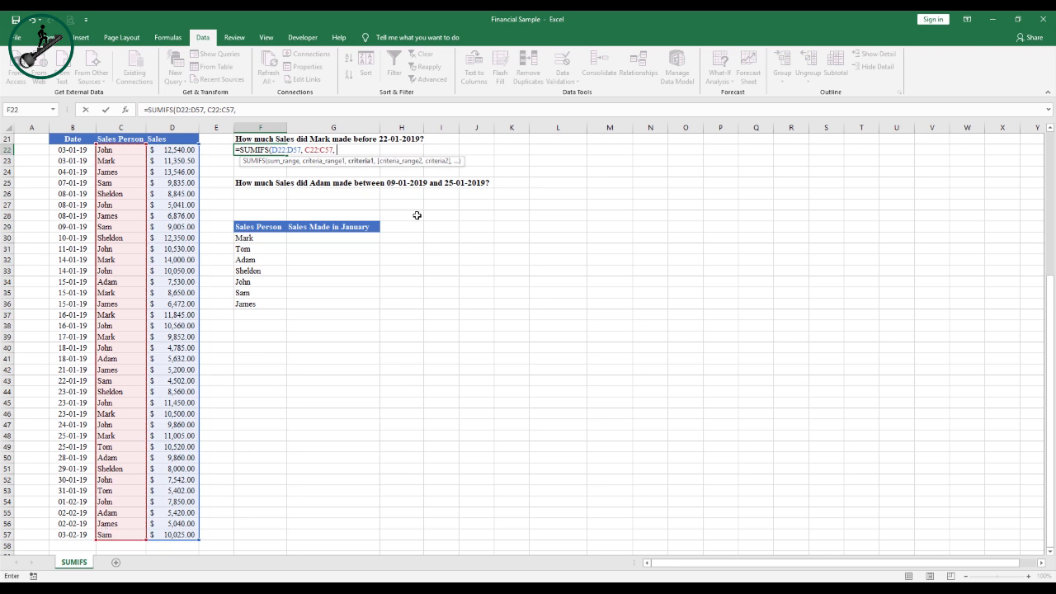
pyautogui.write(' "Mark",')
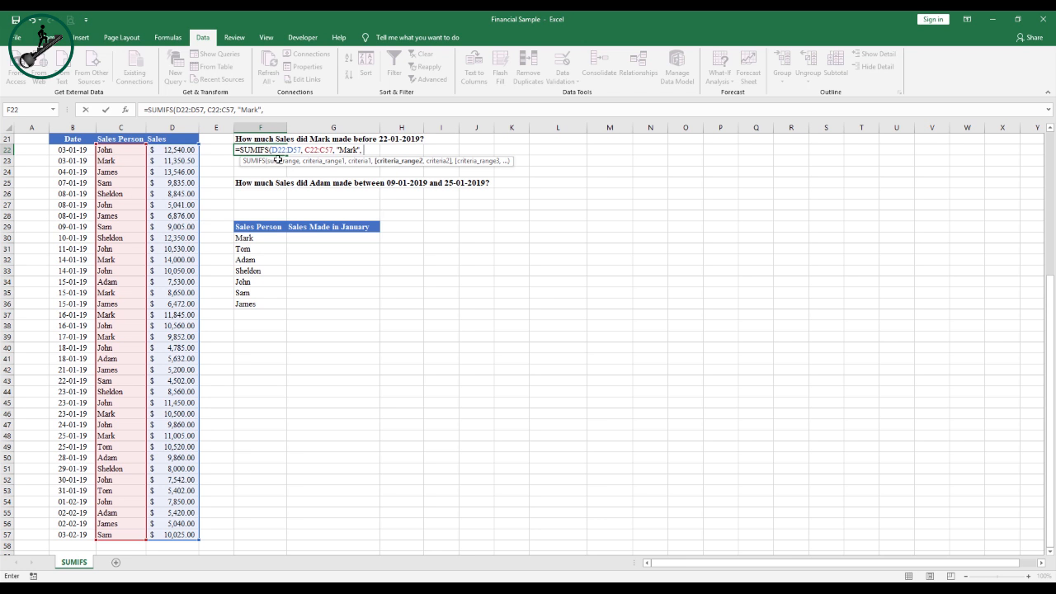
# - Add B22:B57 as the second criteria range with criterion "<22-01-2019" and complete the formula in F22
pyautogui.moveTo(73, 149); pyautogui.dragTo(74, 531)
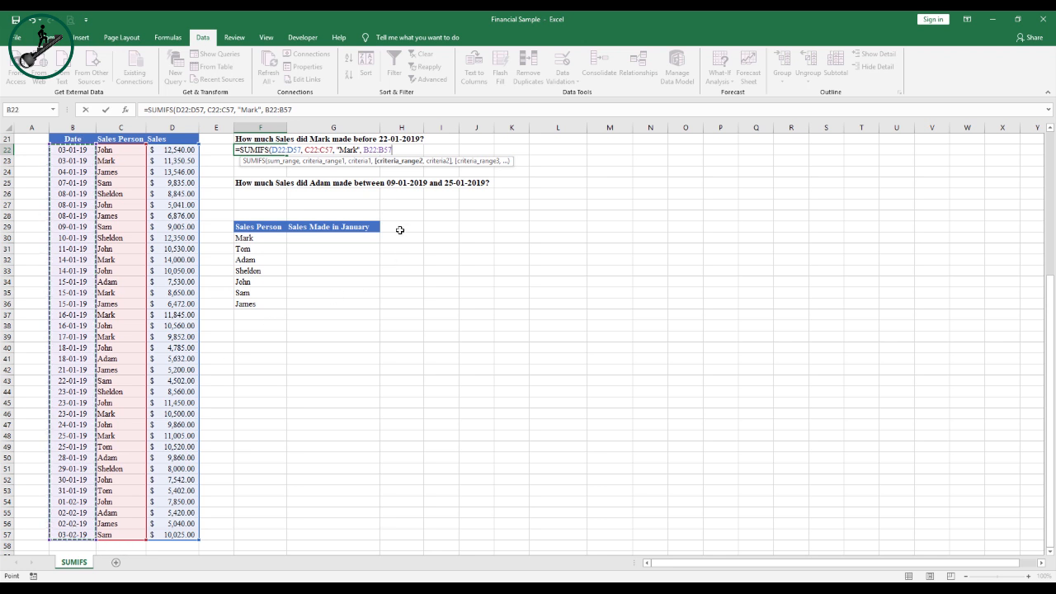
pyautogui.write(',')
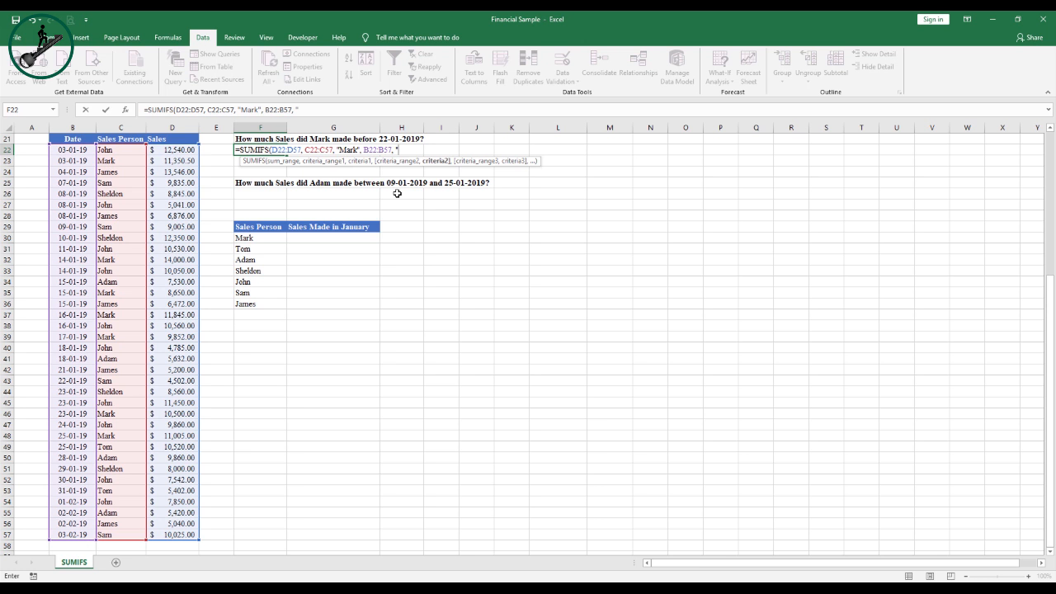
pyautogui.write('<22-01-2019")')
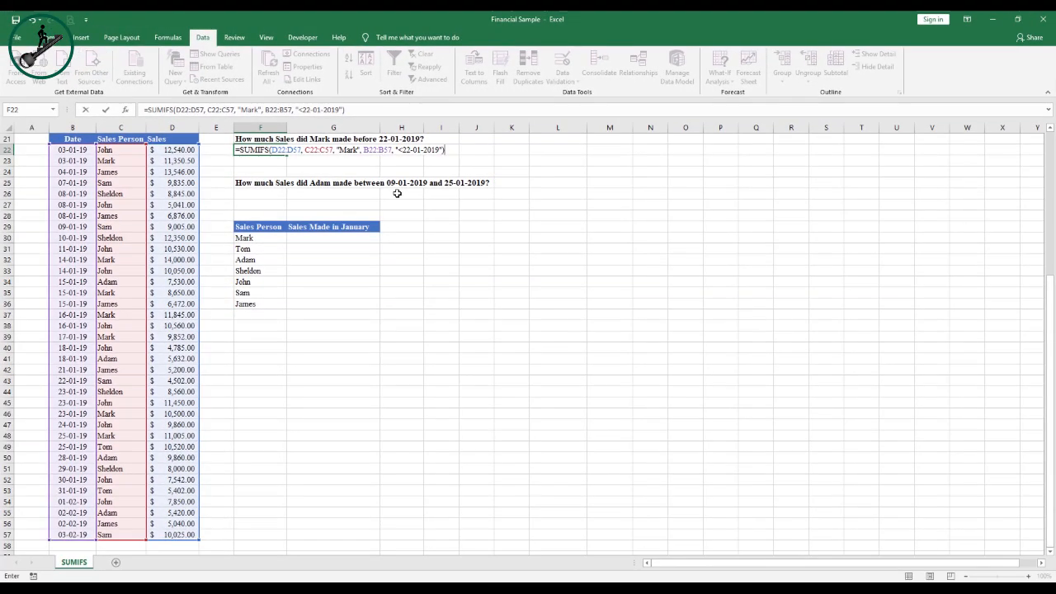
pyautogui.press('Return')
pyautogui.press('Up')
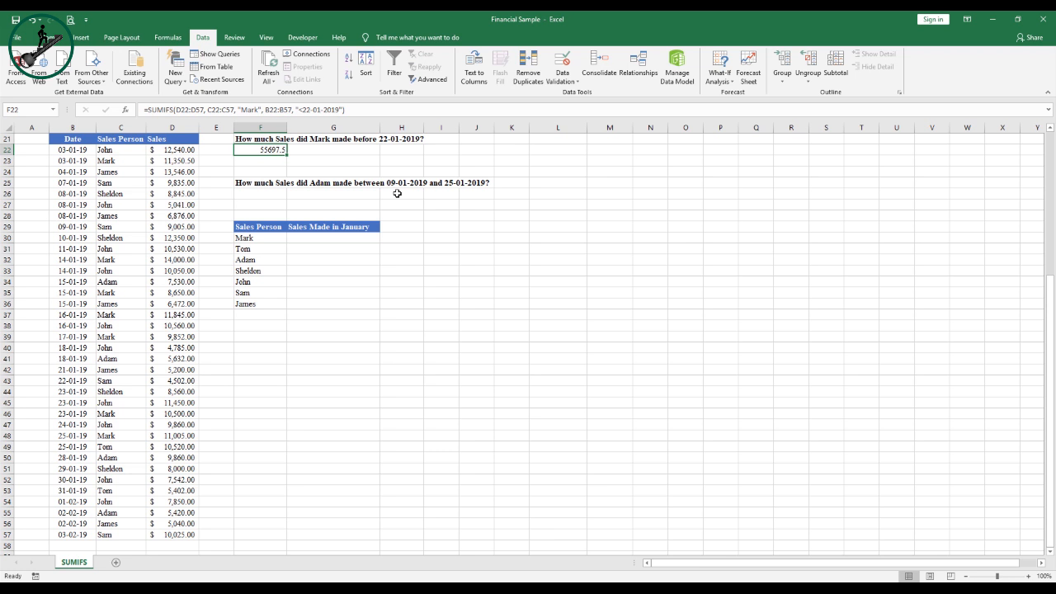
# - Begin a SUMIFS formula in F26 with D22:D56 as the sum range
pyautogui.press('Down')
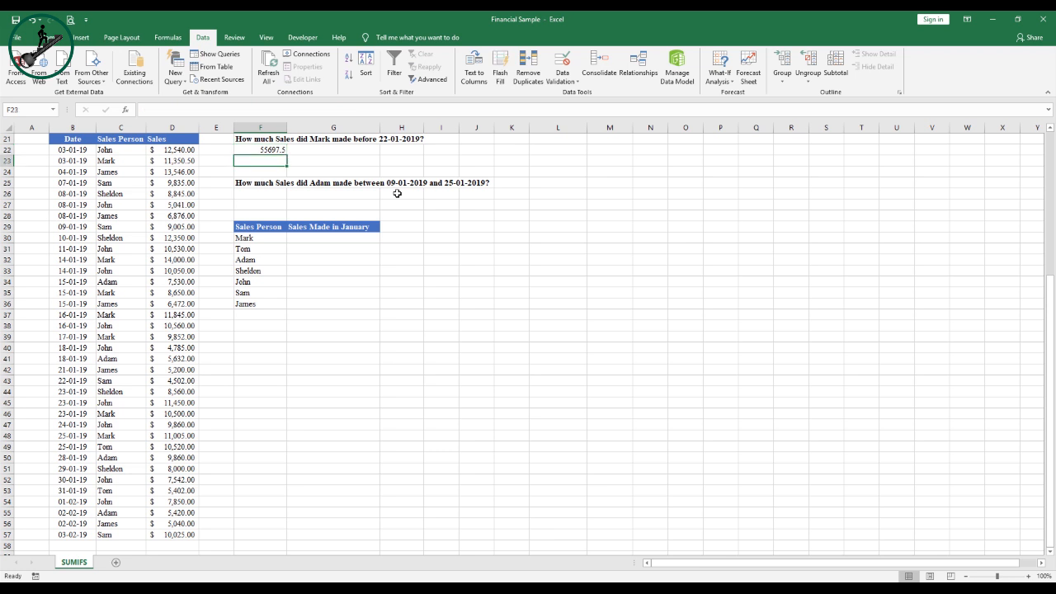
pyautogui.press('Down')
pyautogui.press('Down')
pyautogui.press('Down')
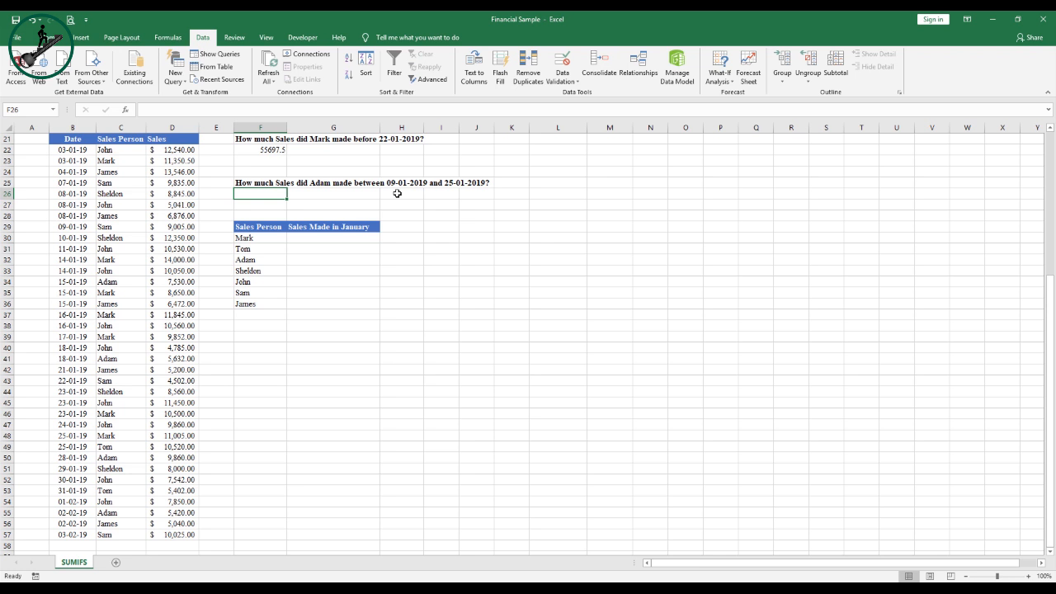
pyautogui.write('=')
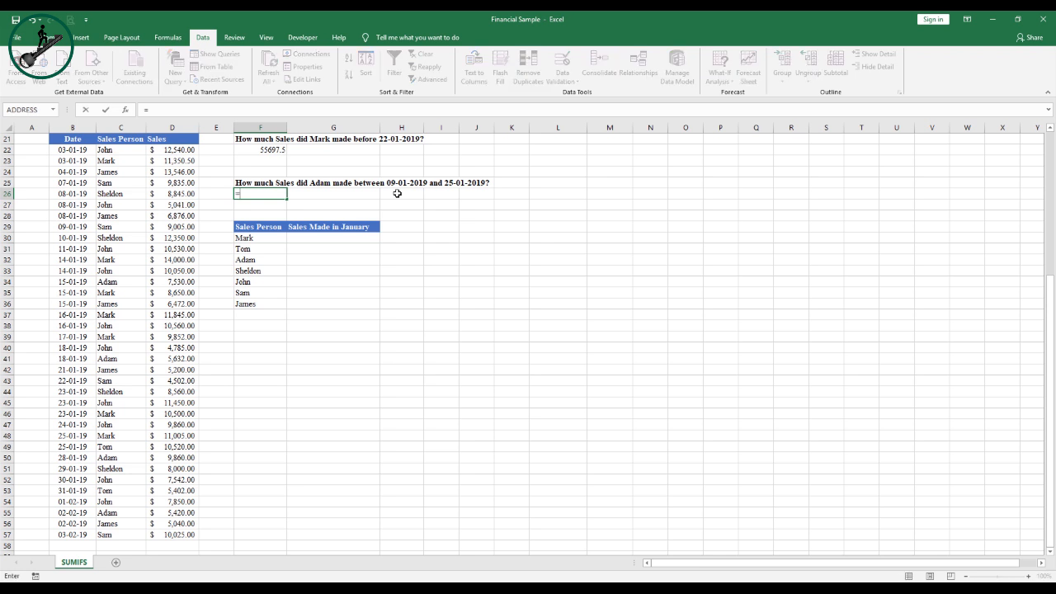
pyautogui.write('sumif')
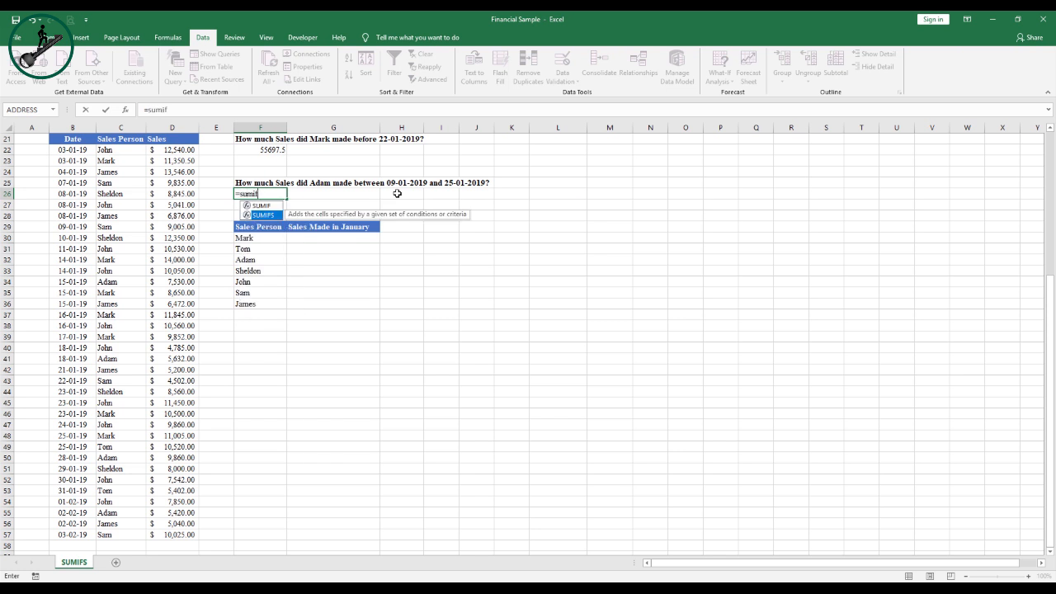
pyautogui.press('Tab')
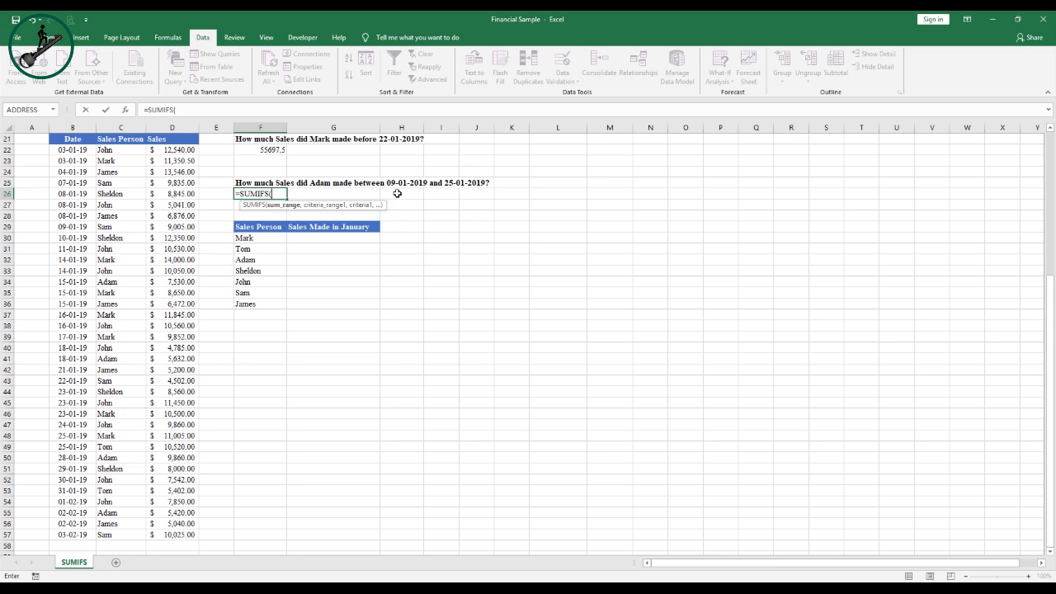
pyautogui.moveTo(172, 149); pyautogui.dragTo(193, 525)
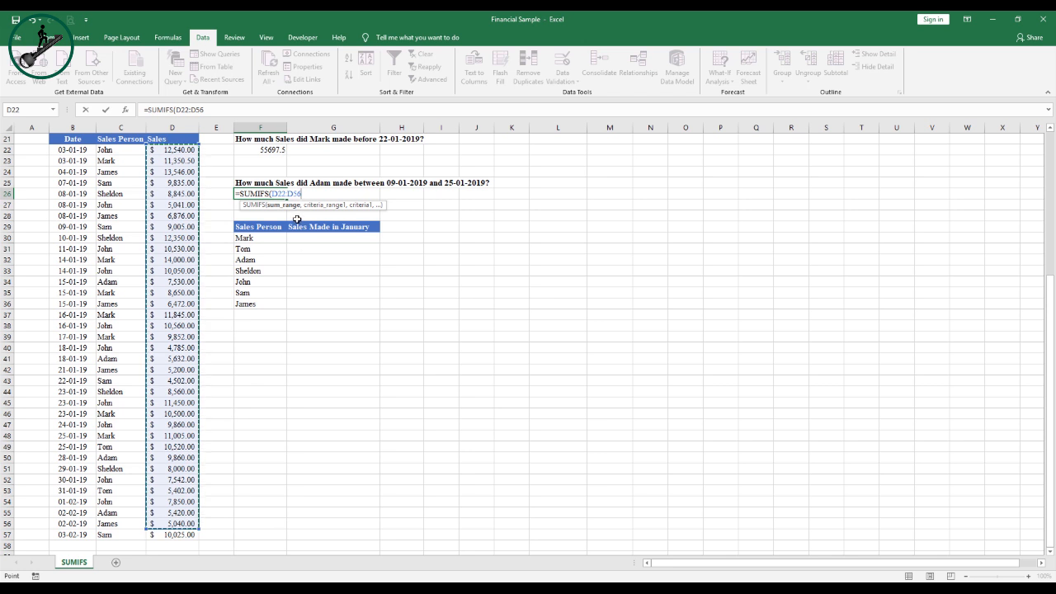
pyautogui.write(',')
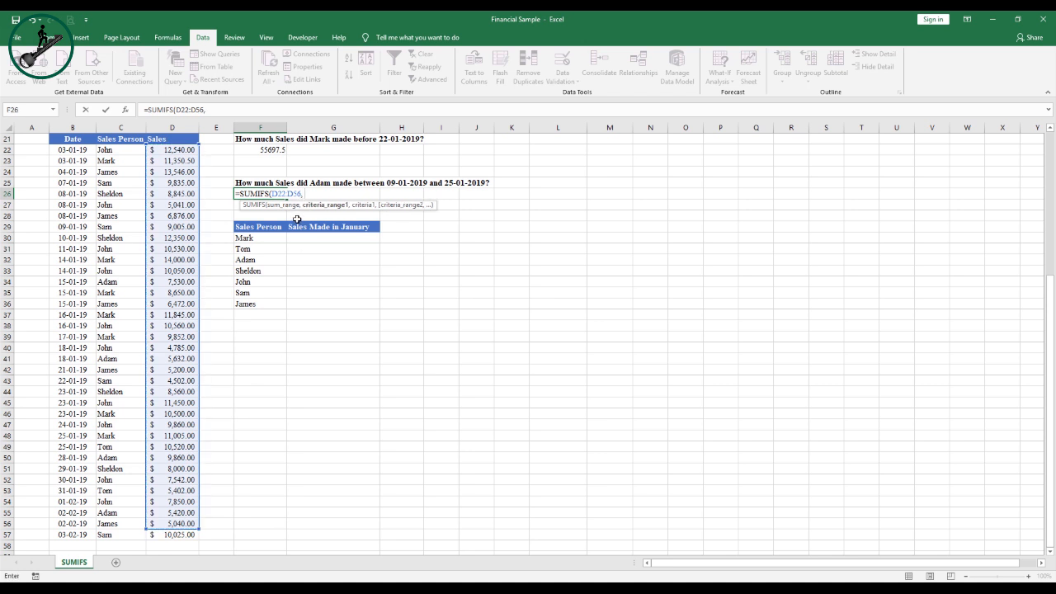
# - Add C22:C57 to the F26 formula as the first criteria range, matching the salesperson named in the question in F25
pyautogui.moveTo(121, 149); pyautogui.dragTo(121, 509)
pyautogui.scroll(1, 247, 371)
pyautogui.write(',')
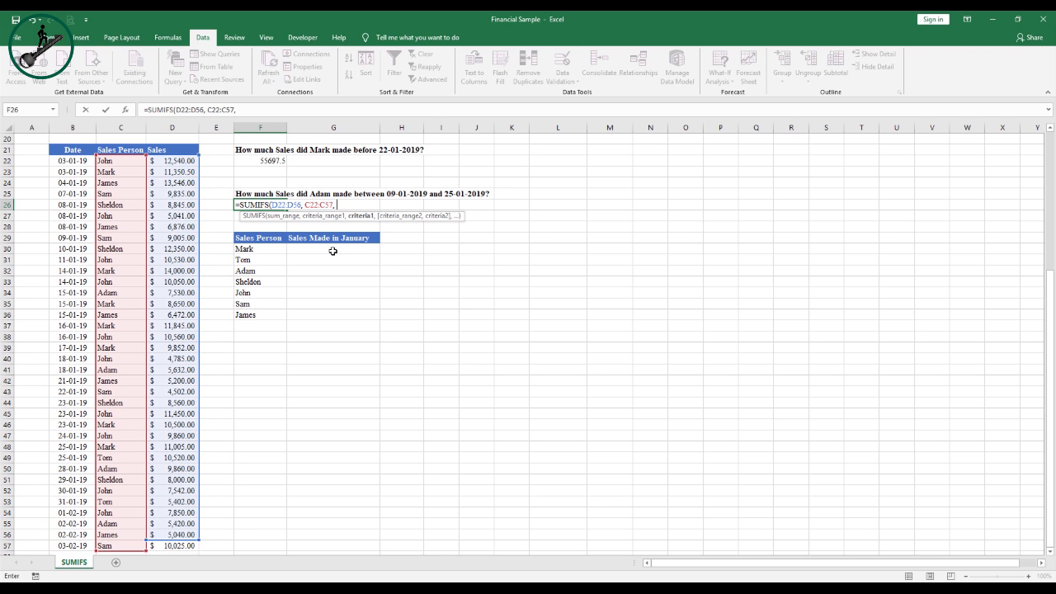
pyautogui.write(' "Adam",')
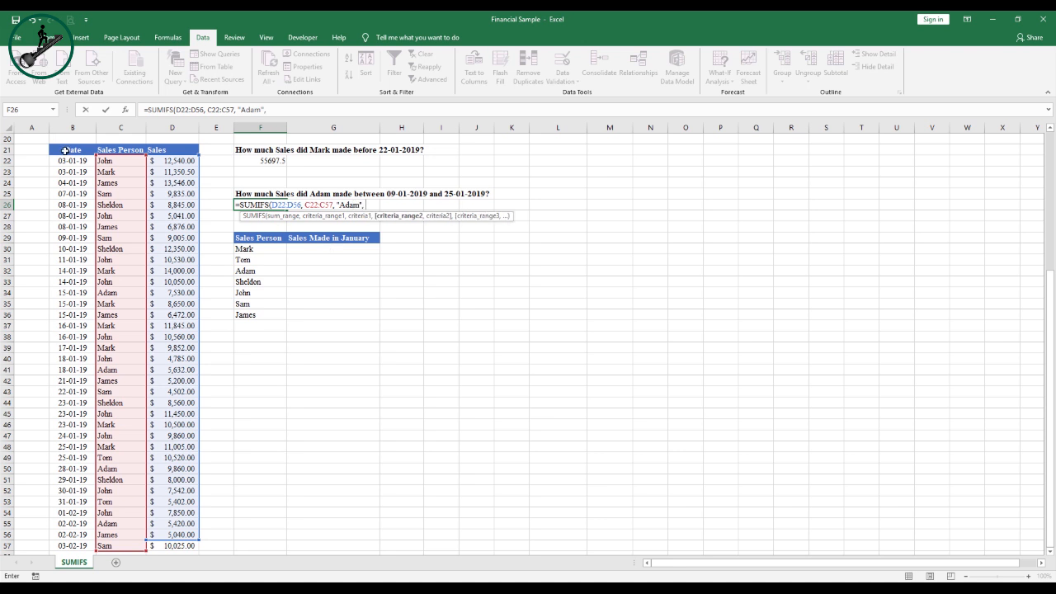
# - Add B22:B57 twice as date criteria ranges, with criteria ">09-01-2019" and "<25-01-2019", and complete the formula in F26
pyautogui.moveTo(73, 160); pyautogui.dragTo(74, 548)
pyautogui.write(', B22:B57,')
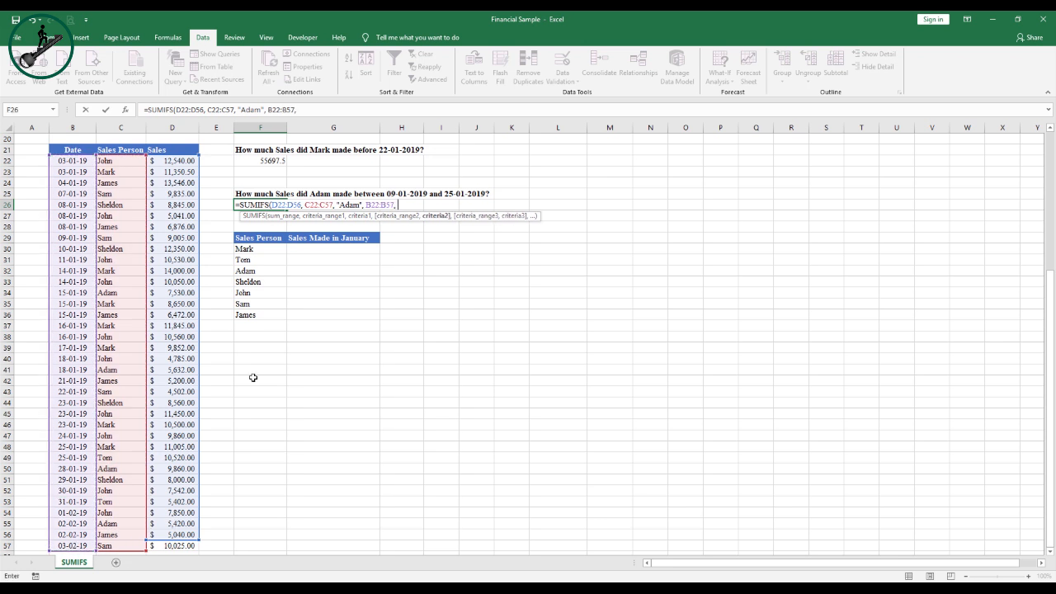
pyautogui.write('">09-01-2019",')
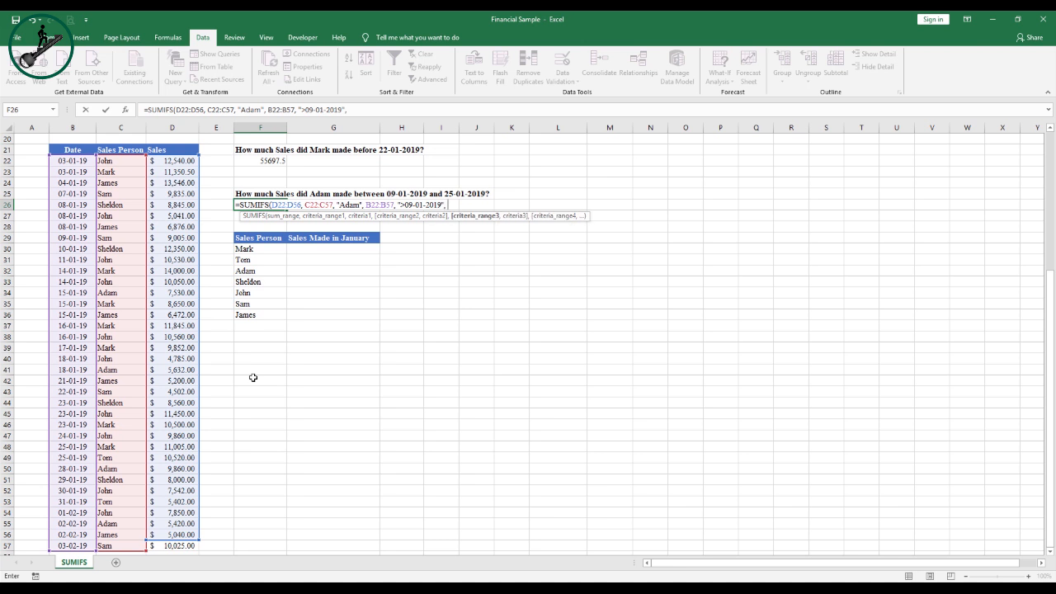
pyautogui.moveTo(68, 160); pyautogui.dragTo(76, 544)
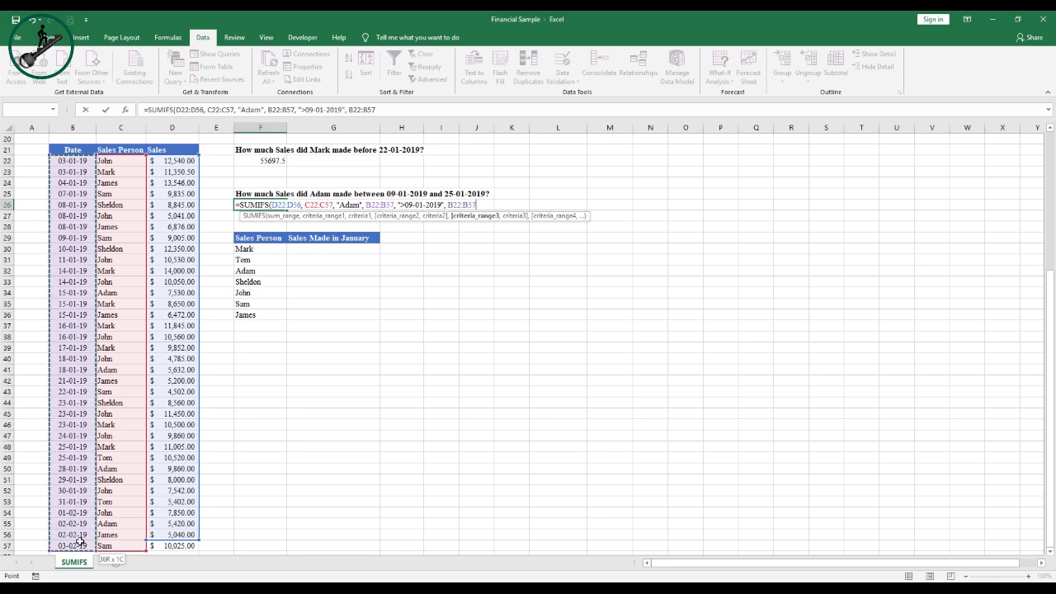
pyautogui.write(',')
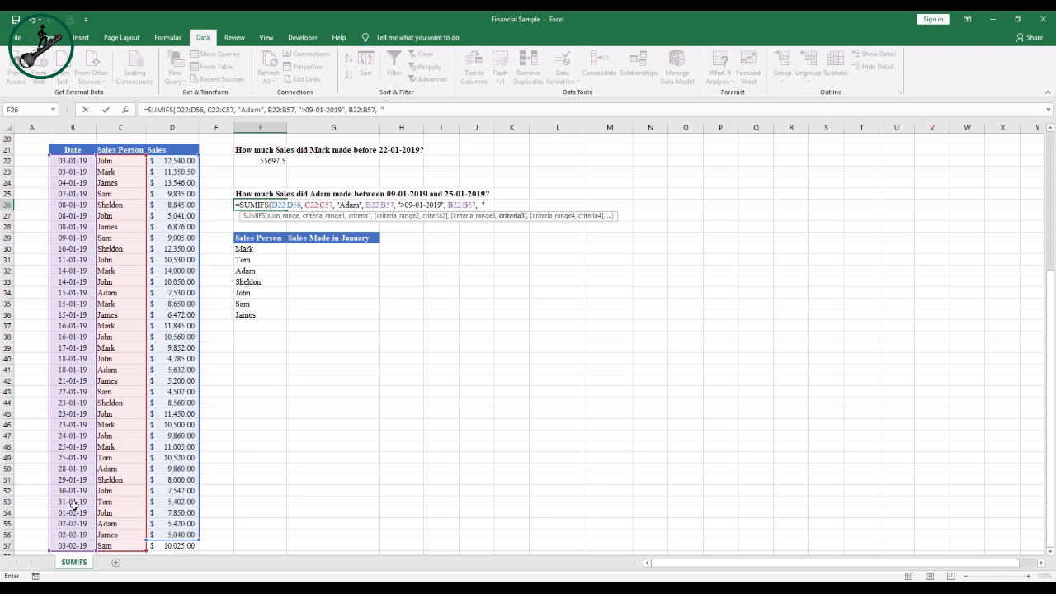
pyautogui.write('"<25-01-2019"')
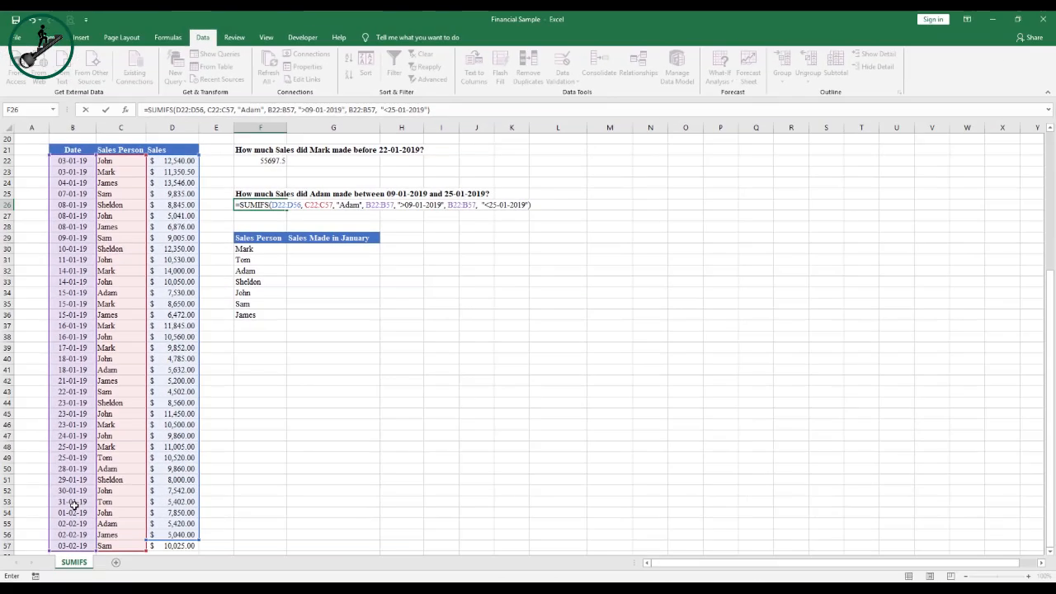
pyautogui.hotkey('ctrl', 'Return')
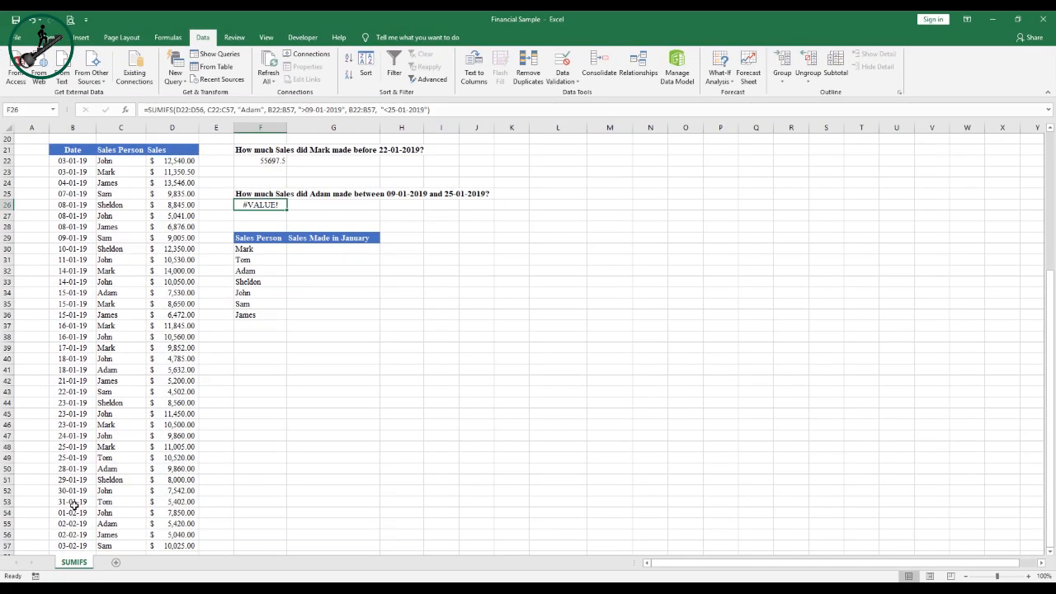
# - Correct the sum range of the SUMIFS formula in F26 to D22:D57
pyautogui.press('F2')
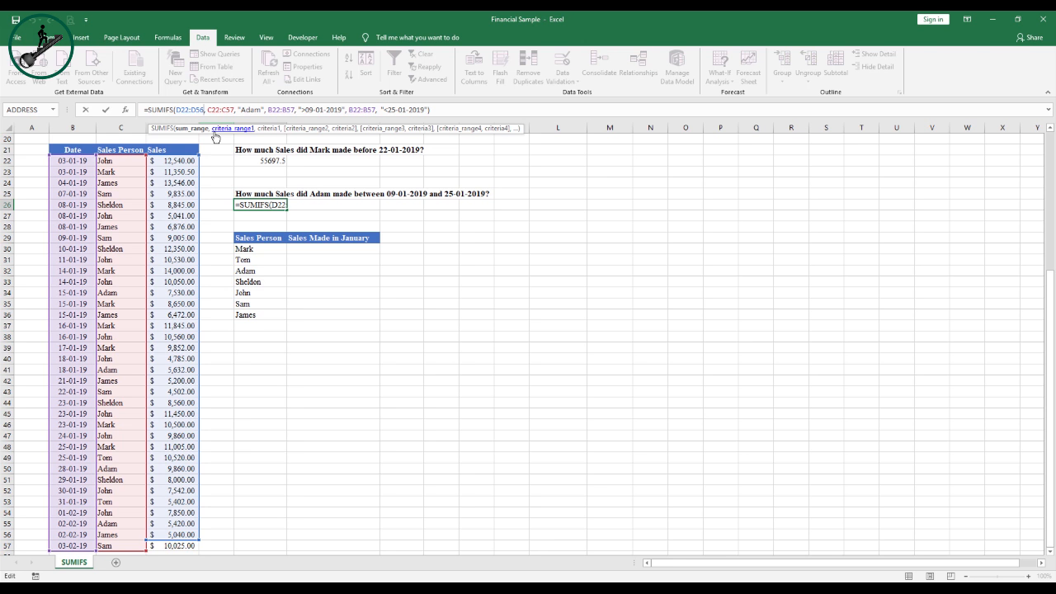
pyautogui.press('BackSpace')
pyautogui.write('7')
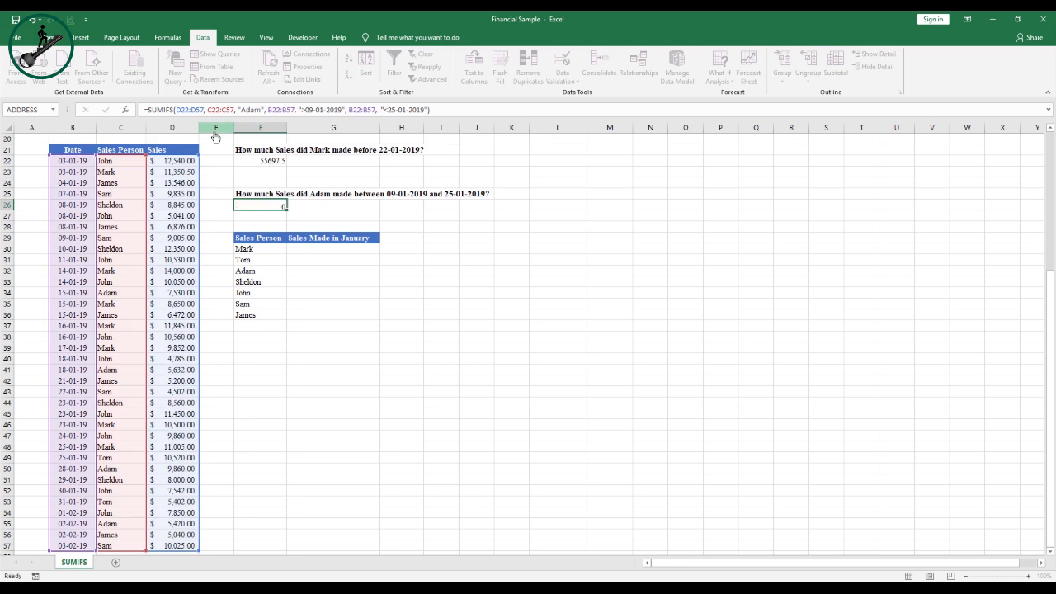
pyautogui.press('Return')
pyautogui.press('Up')
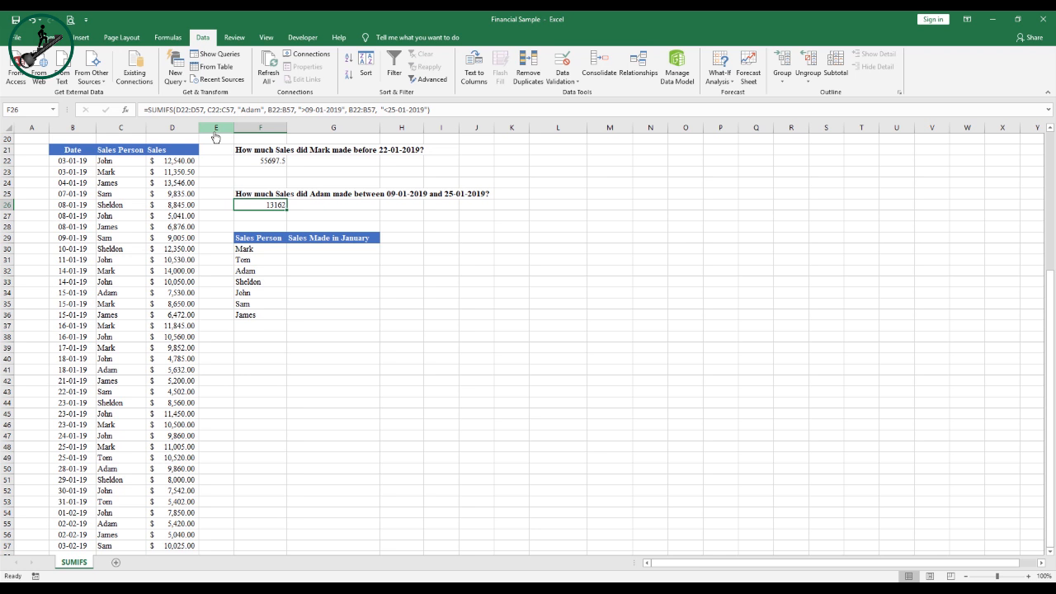
# - Begin a SUMIFS formula in G30 with D22:D57 as the sum range
pyautogui.press('Down')
pyautogui.press('Down')
pyautogui.press('Down')
pyautogui.press('Down')
pyautogui.press('Right')
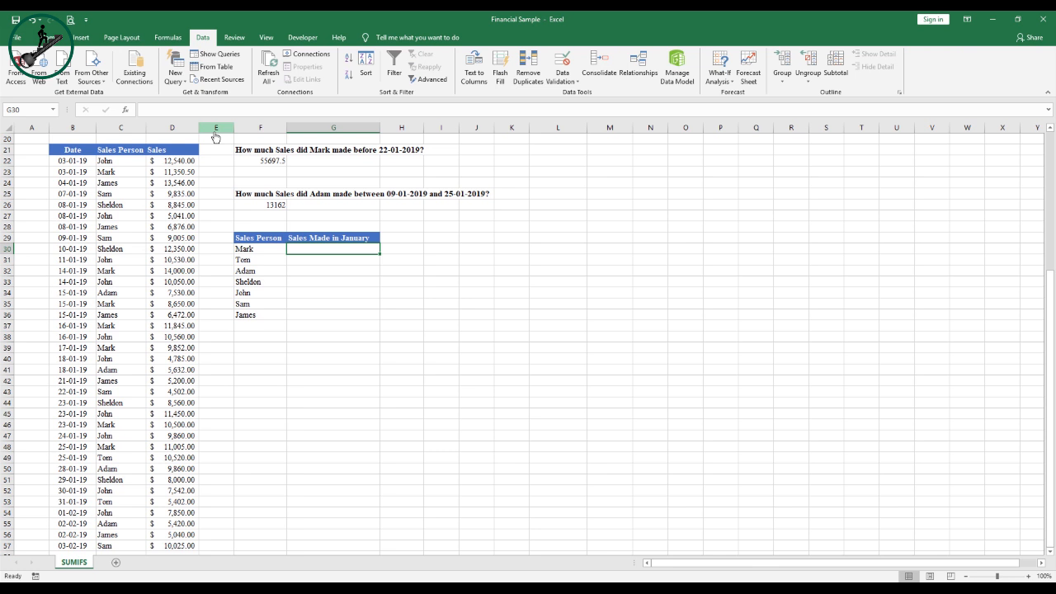
pyautogui.write('=')
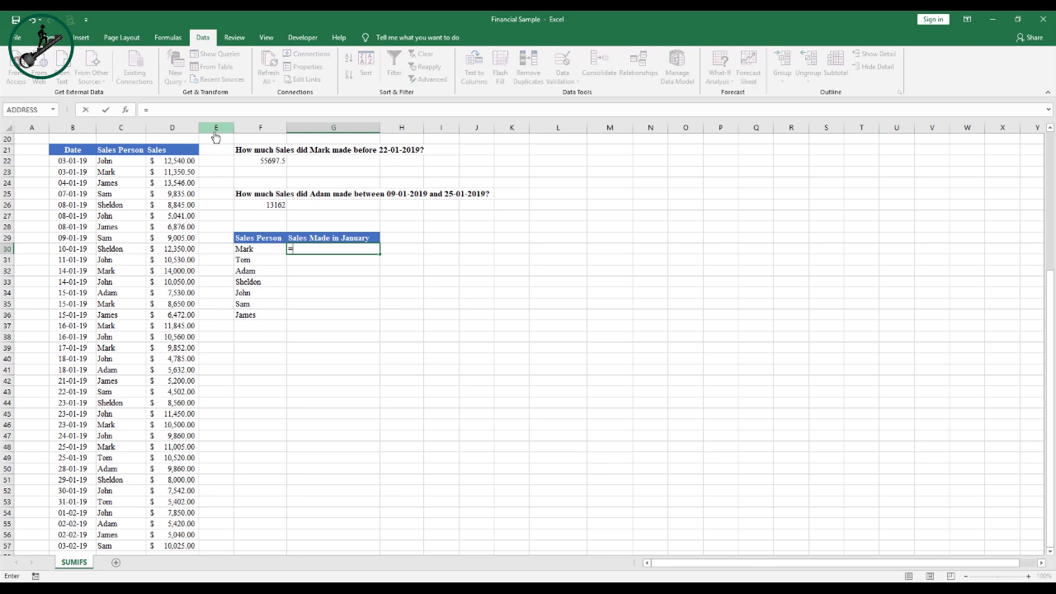
pyautogui.write('sum')
pyautogui.press('Down')
pyautogui.press('Down')
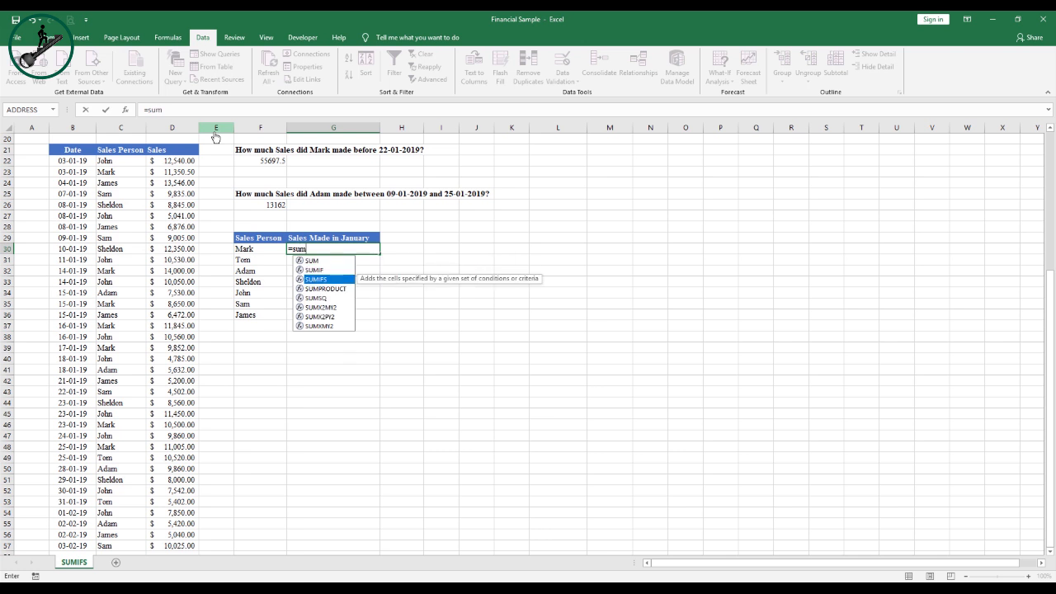
pyautogui.press('Tab')
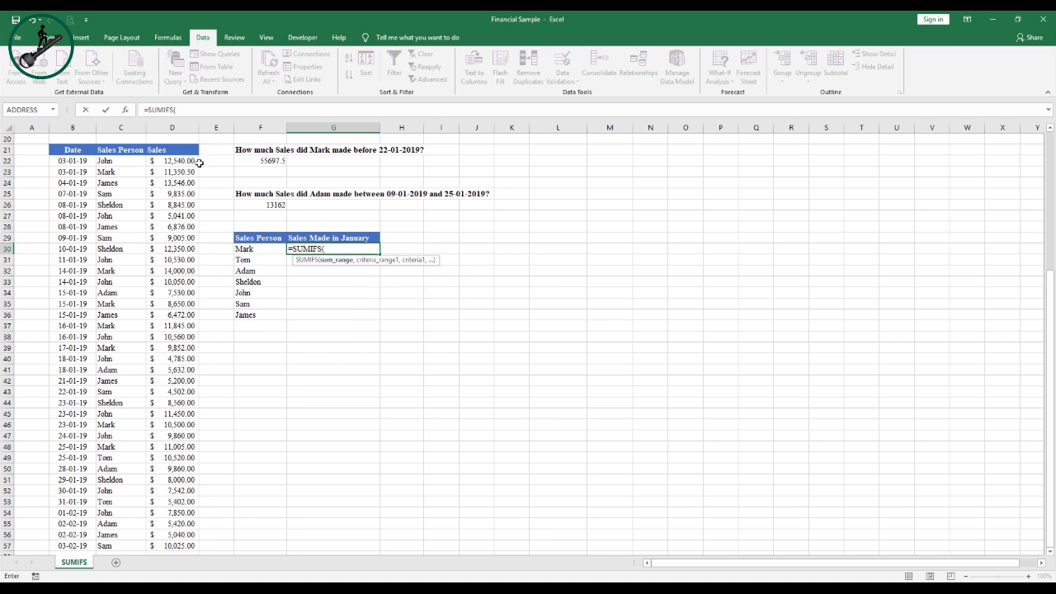
pyautogui.moveTo(188, 162); pyautogui.dragTo(162, 548)
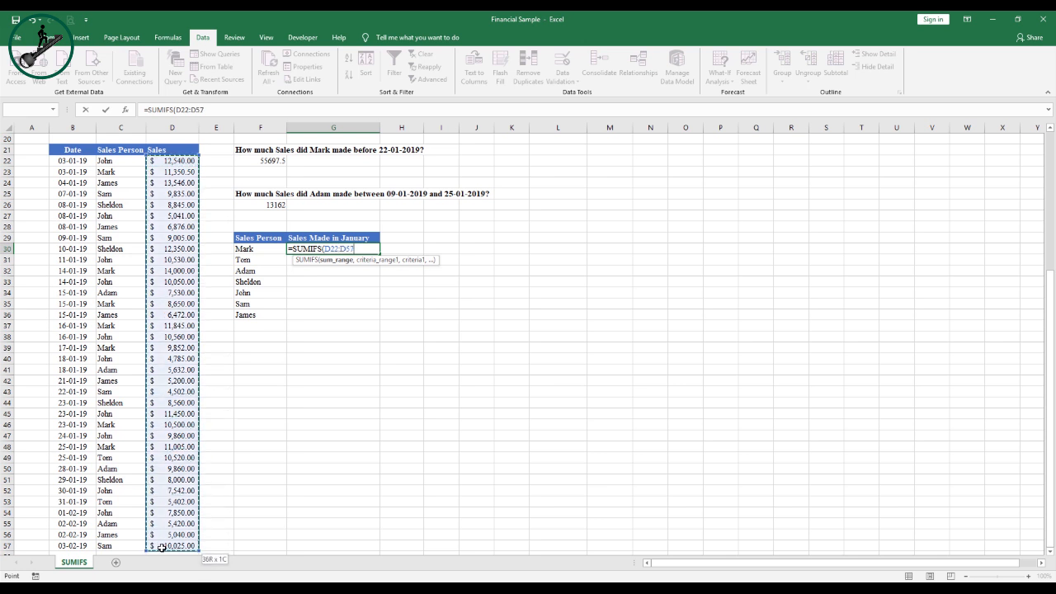
pyautogui.write(',')
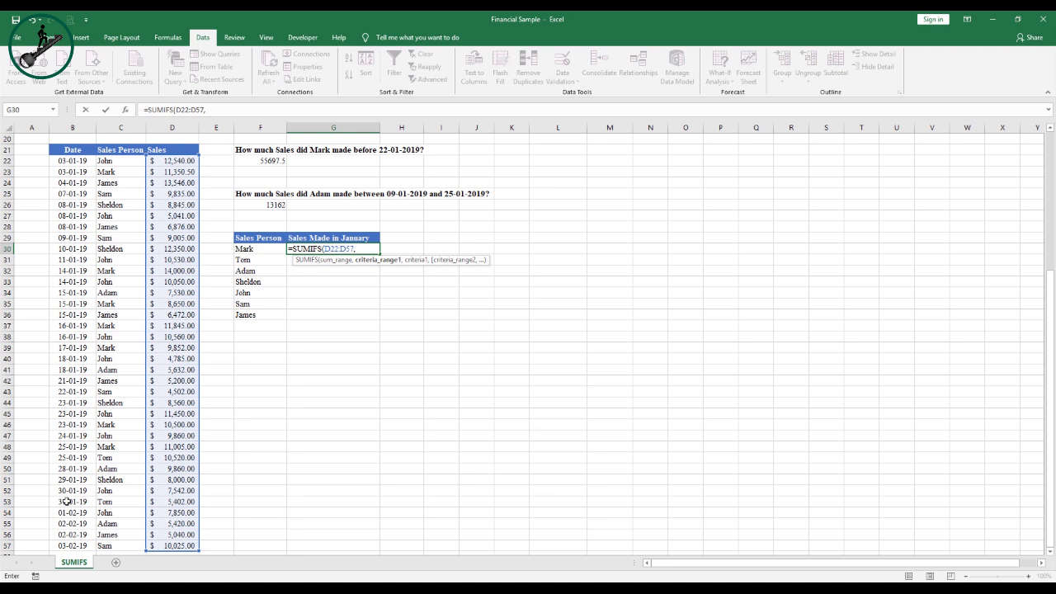
# - Add C22:C57 to the G30 formula as the first criteria range, with cell F30 as its criterion
pyautogui.moveTo(115, 164); pyautogui.dragTo(114, 540)
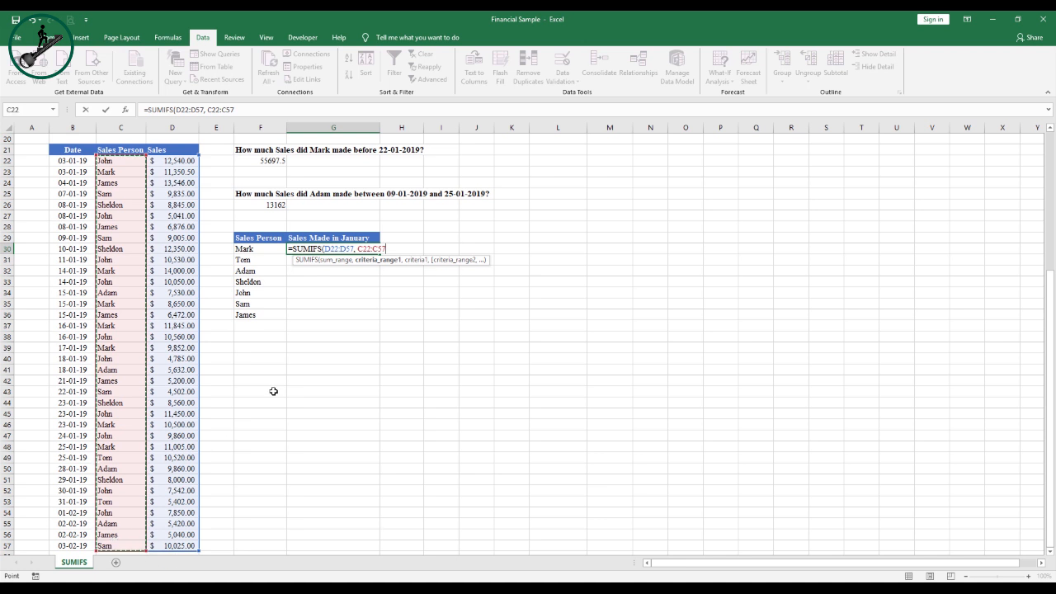
pyautogui.write(',')
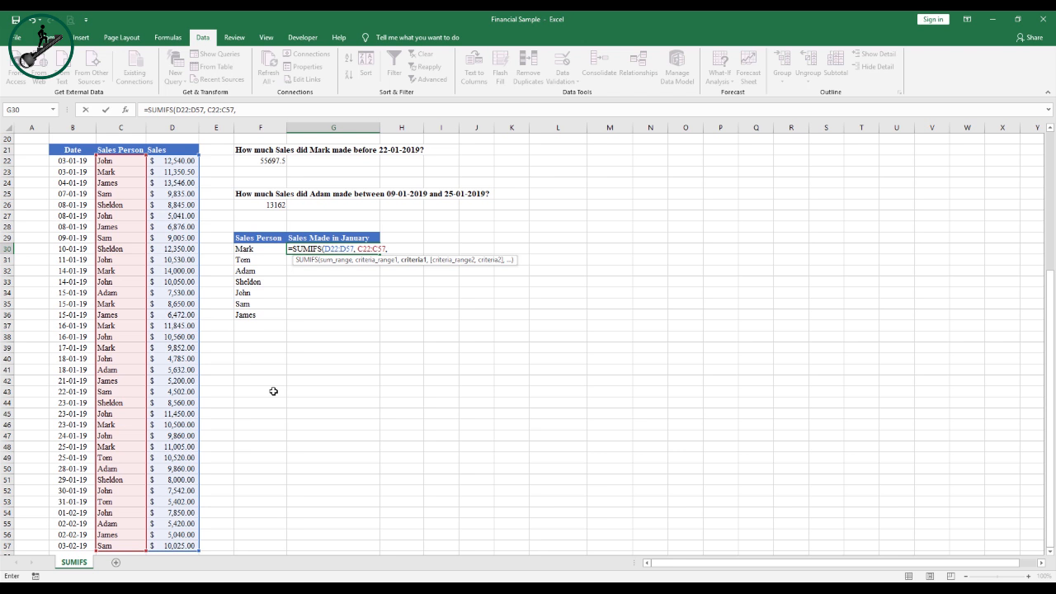
pyautogui.click(260, 249)
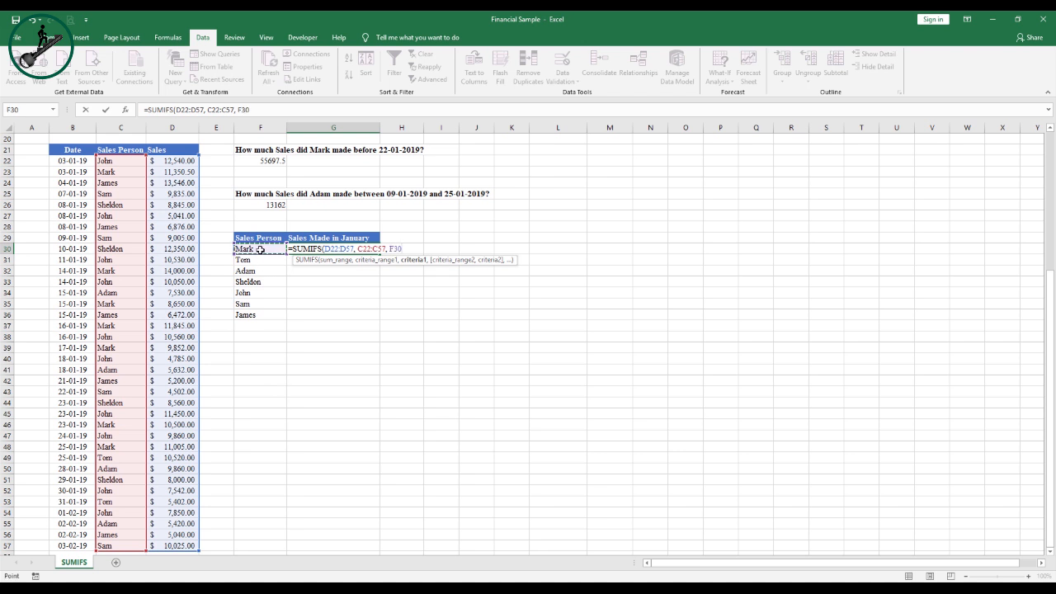
pyautogui.write(',')
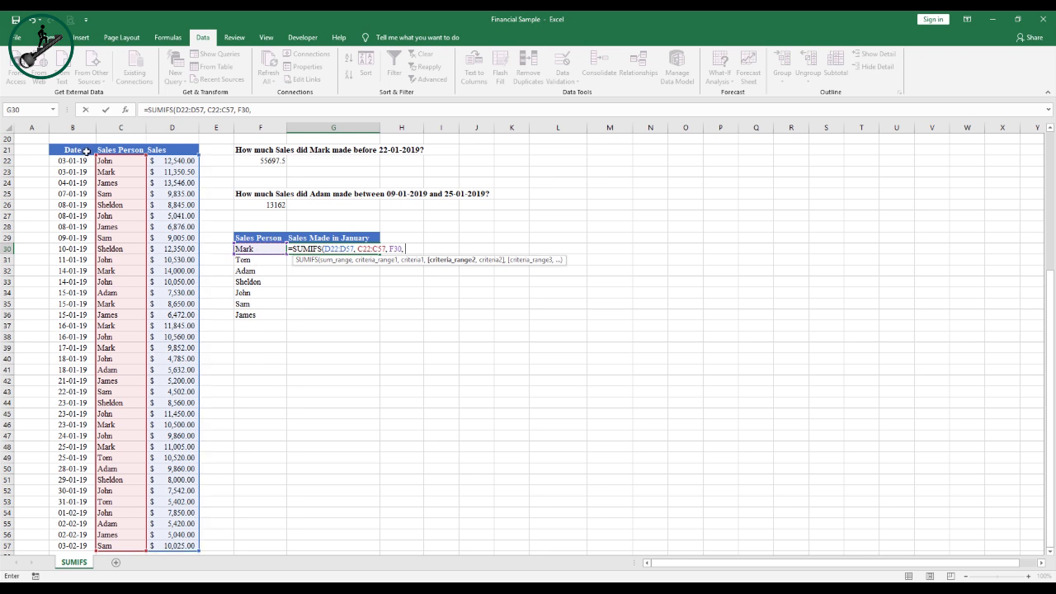
# - Add B22:B57 as the date criteria range with criterion "<01-02-2019" and complete the formula in G30
pyautogui.moveTo(80, 160); pyautogui.dragTo(66, 546)
pyautogui.write(', "')
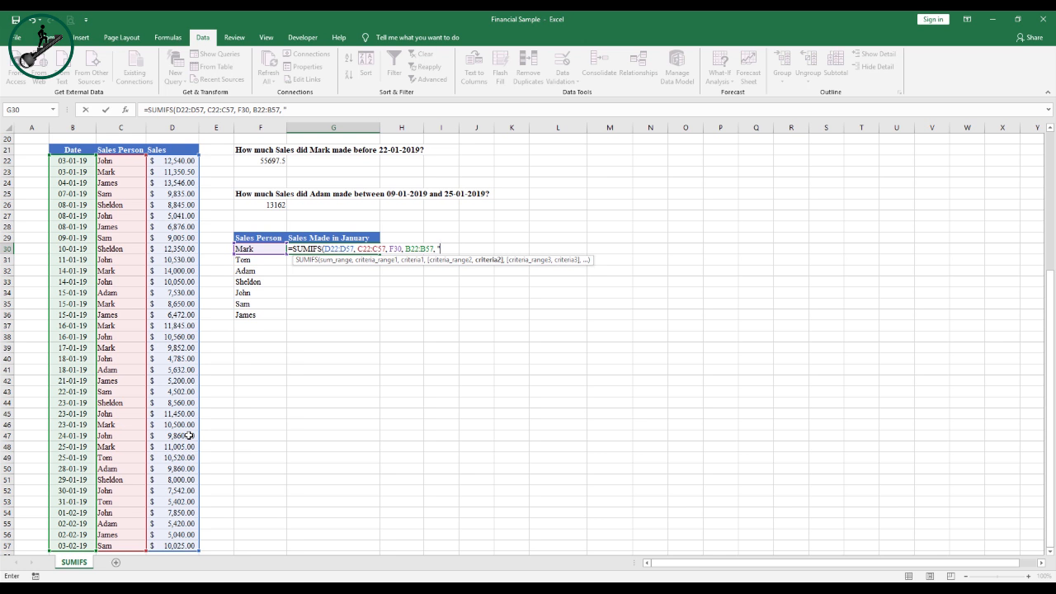
pyautogui.write('<01-02-2019")')
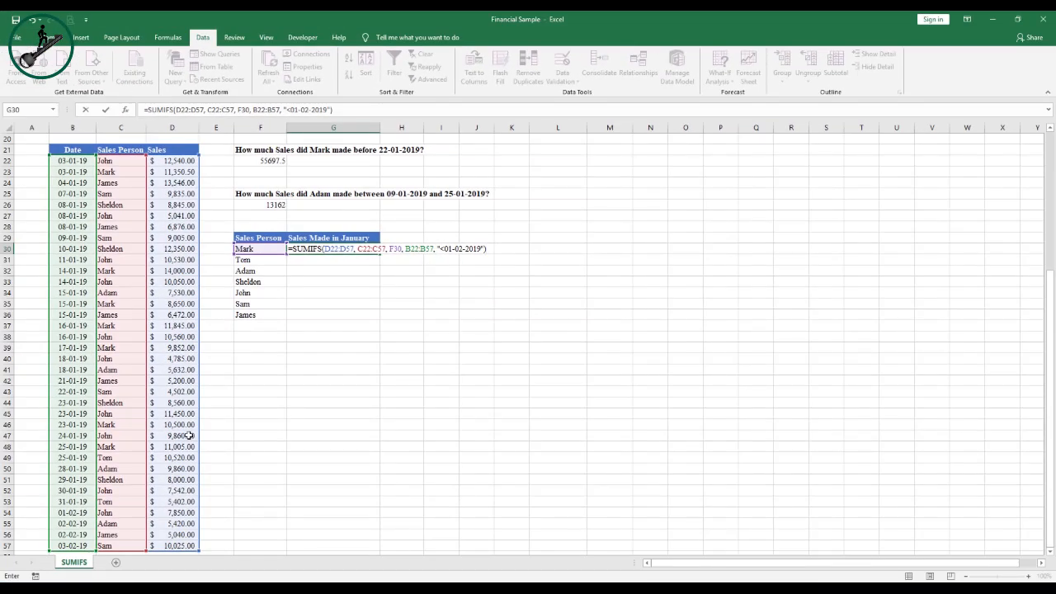
pyautogui.press('Return')
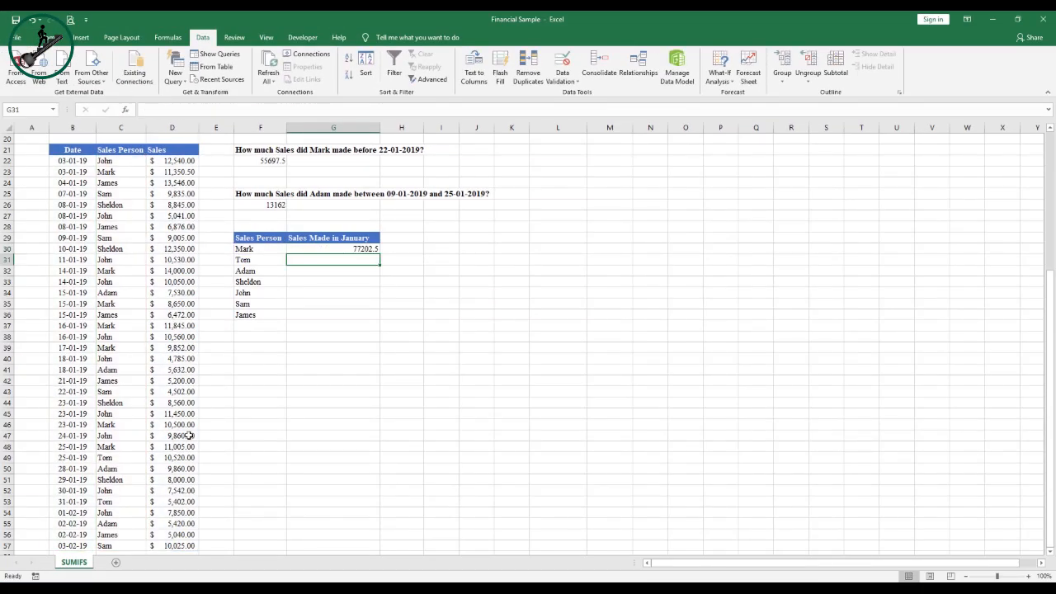
# - Fill the G30 formula down through G36 for the remaining salespeople
pyautogui.press('Up')
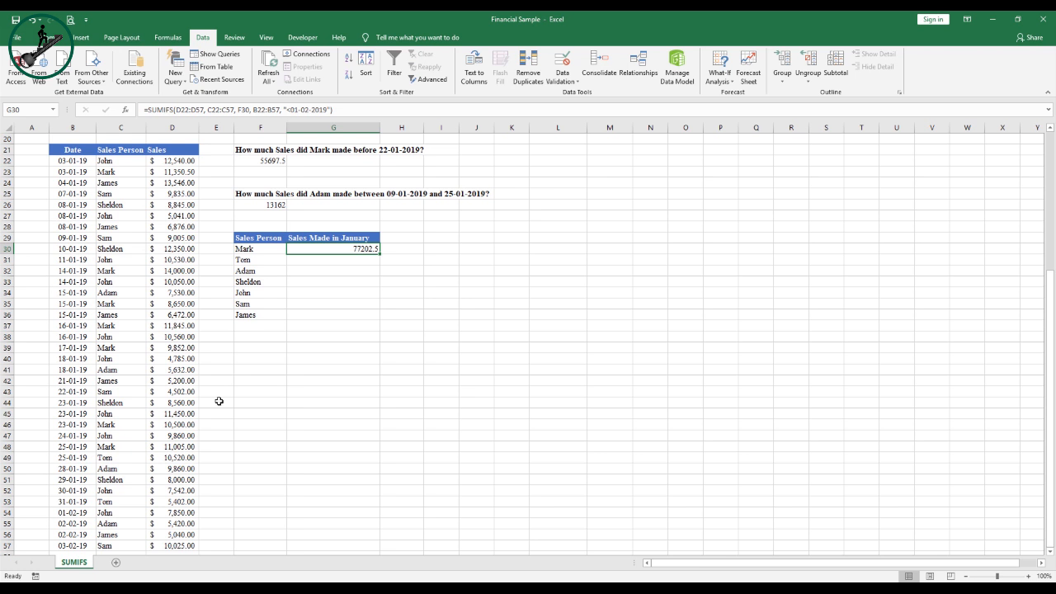
pyautogui.moveTo(378, 253); pyautogui.dragTo(358, 314)
# - Compare the range references of the copied formula in G31 with those of the original in G30
pyautogui.click(363, 287)
pyautogui.press('Up')
pyautogui.press('Up')
pyautogui.press('Up')
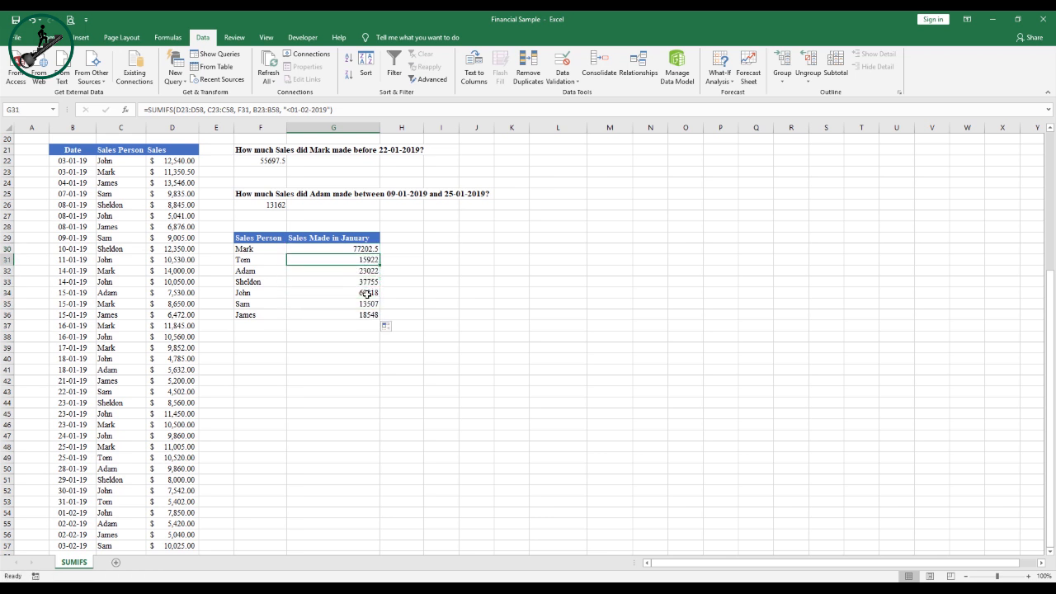
pyautogui.click(360, 248)
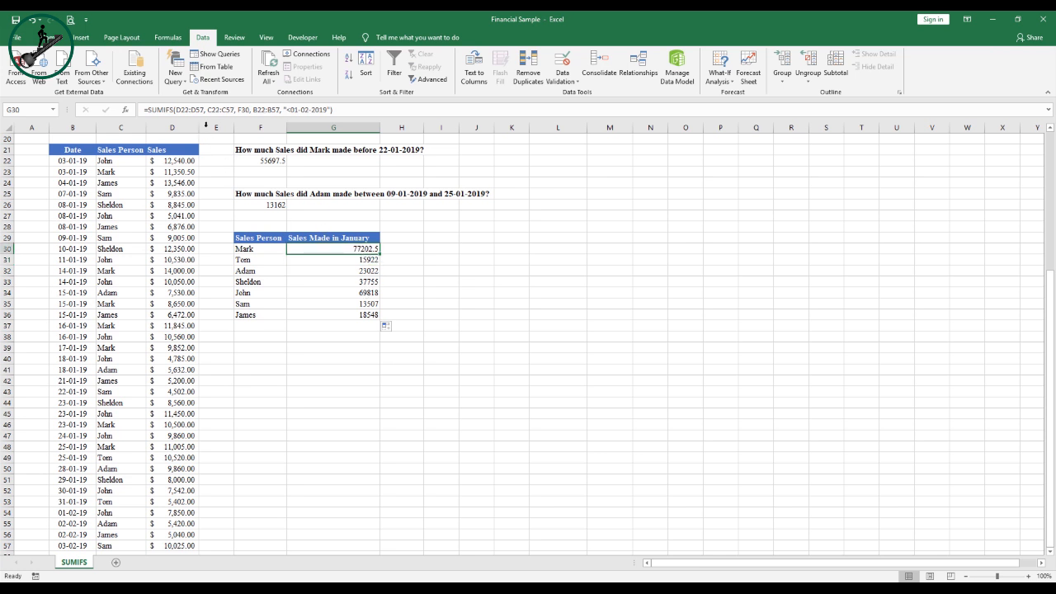
pyautogui.click(373, 260)
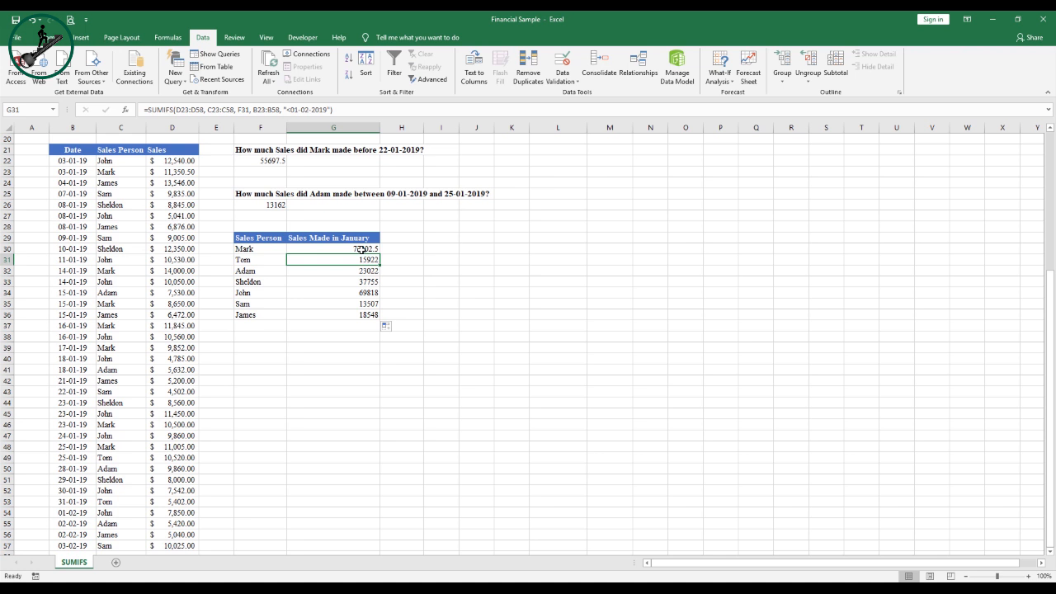
pyautogui.click(361, 249)
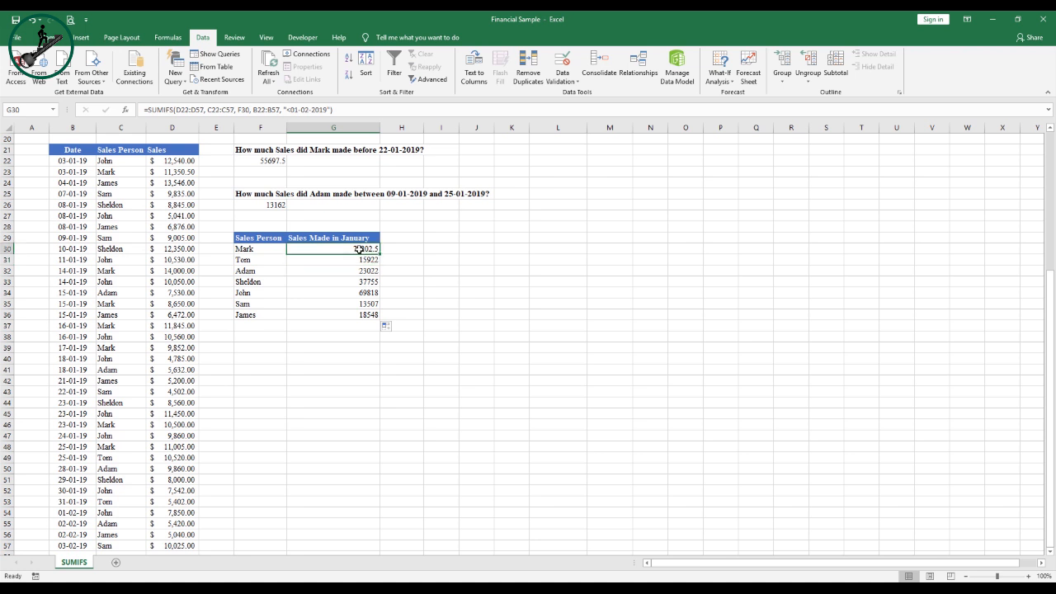
pyautogui.click(358, 261)
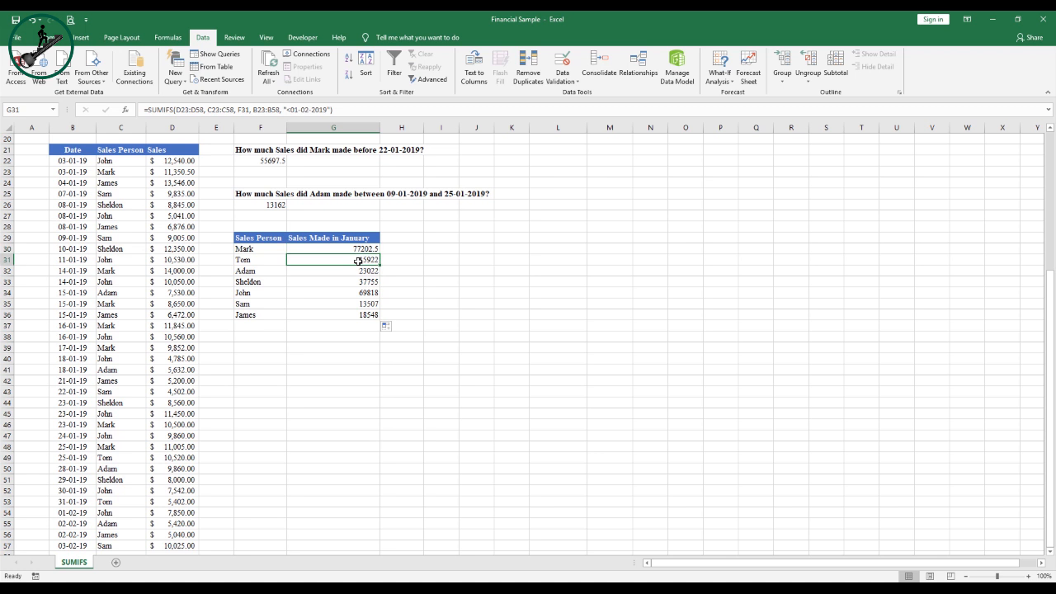
pyautogui.click(357, 249)
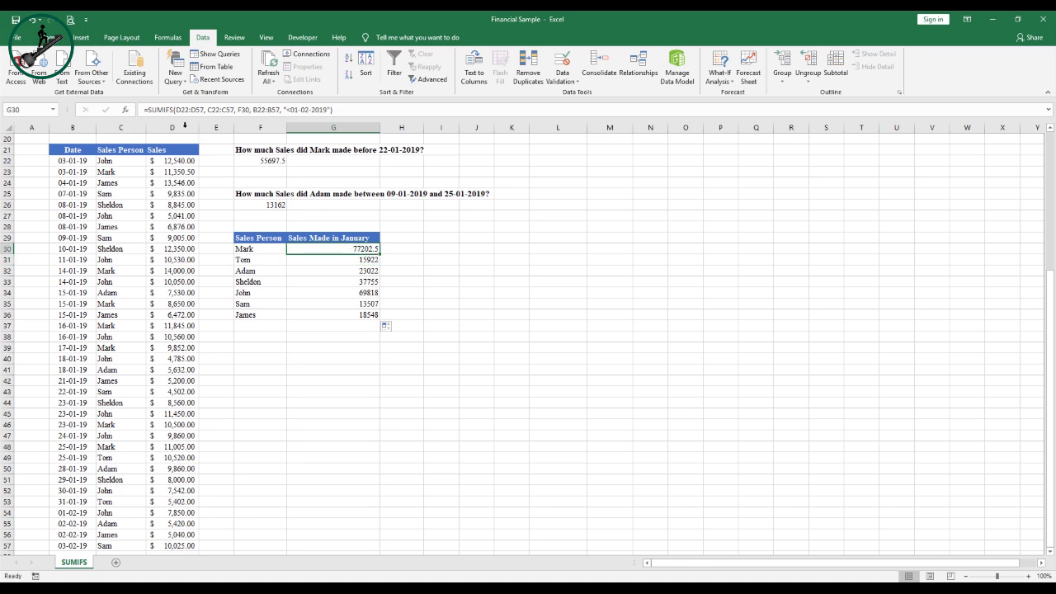
# - Make the G30 formula's ranges absolute as $D$22:$D$57, $C$22:$C$57 and $B$22:$B$57, keeping F30 relative
pyautogui.moveTo(175, 109); pyautogui.dragTo(203, 110)
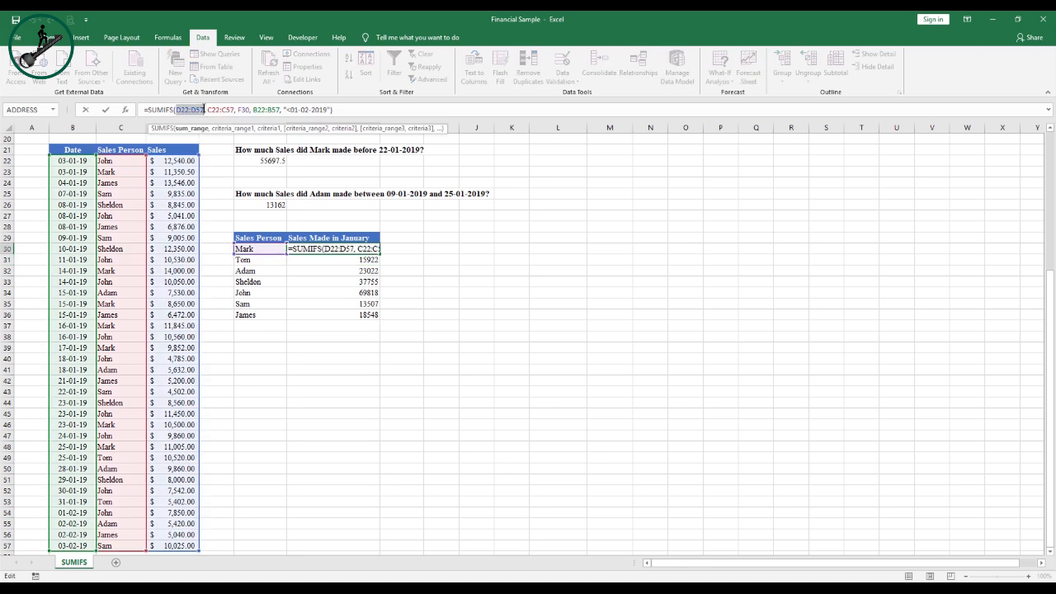
pyautogui.press('F4')
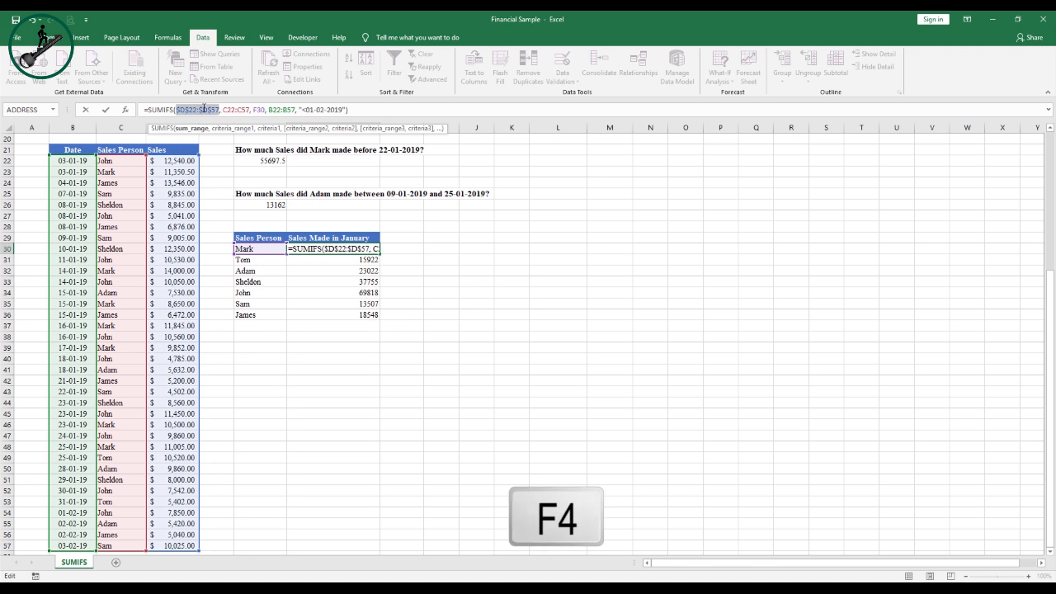
pyautogui.click(220, 109)
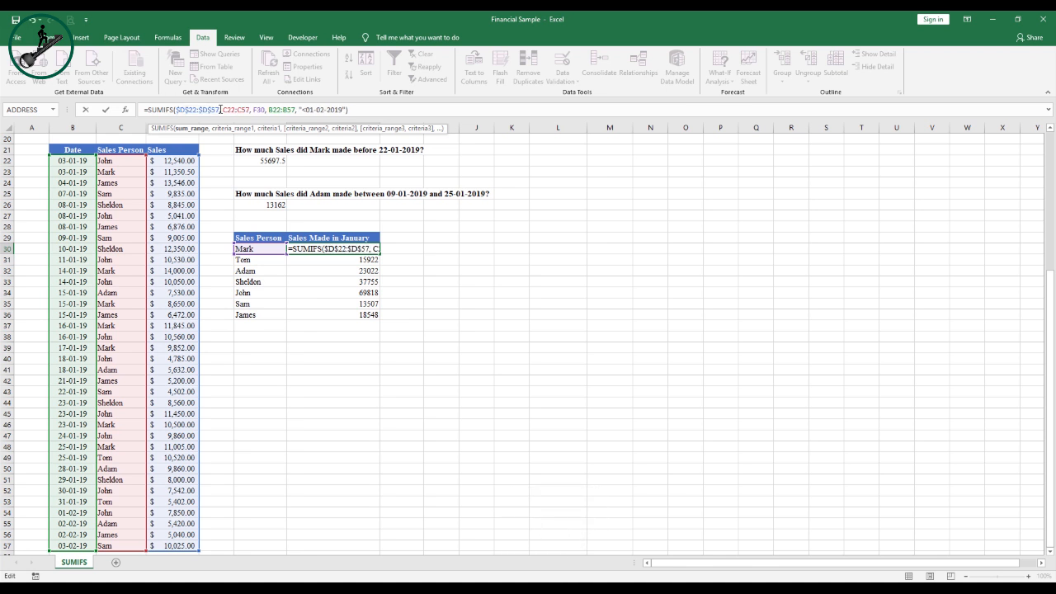
pyautogui.moveTo(222, 109); pyautogui.dragTo(249, 113)
pyautogui.press('F4')
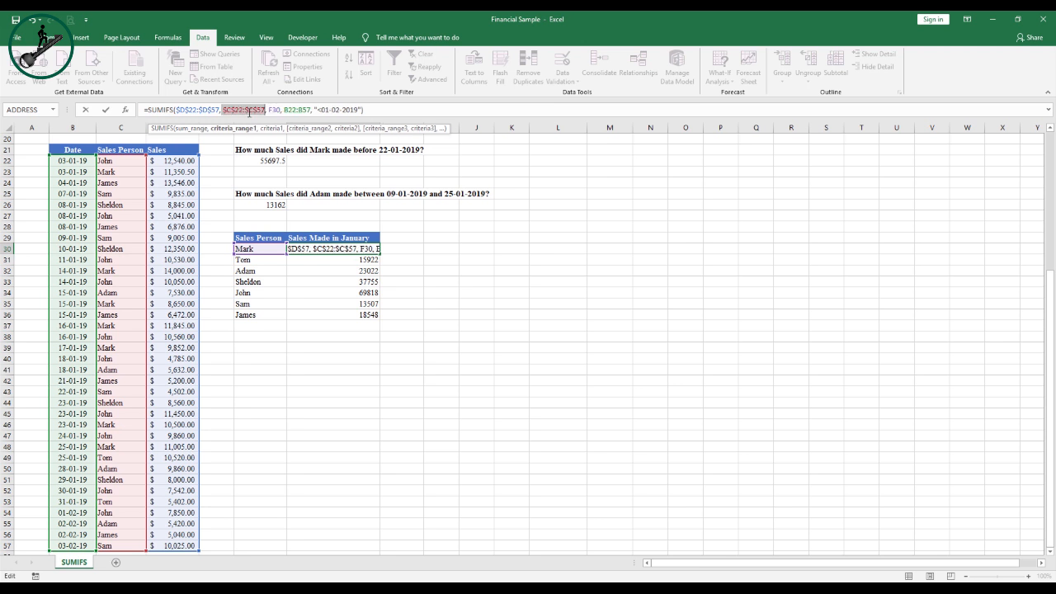
pyautogui.moveTo(284, 110); pyautogui.dragTo(310, 113)
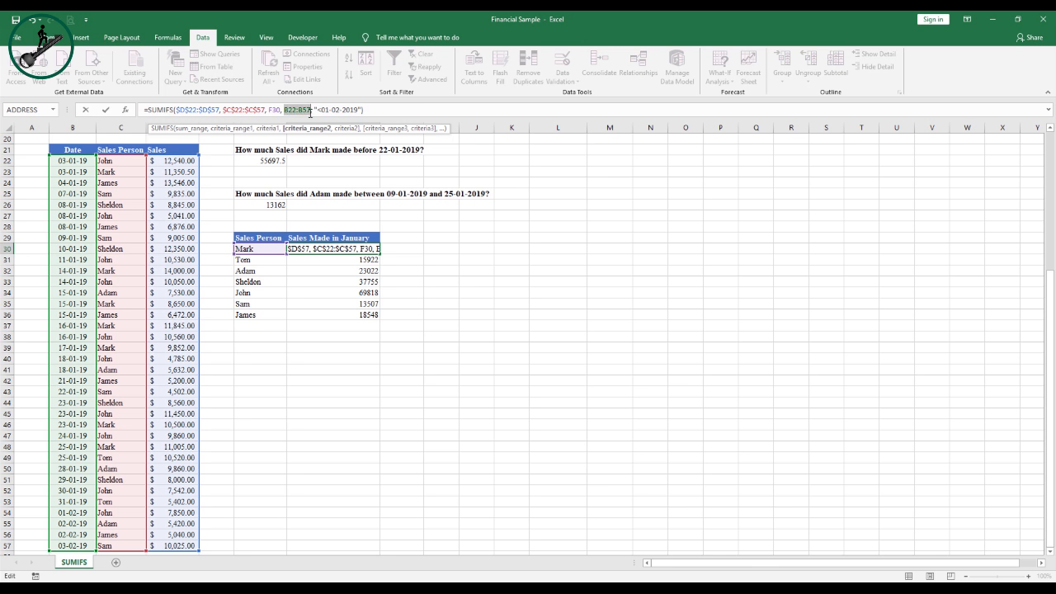
pyautogui.press('F4')
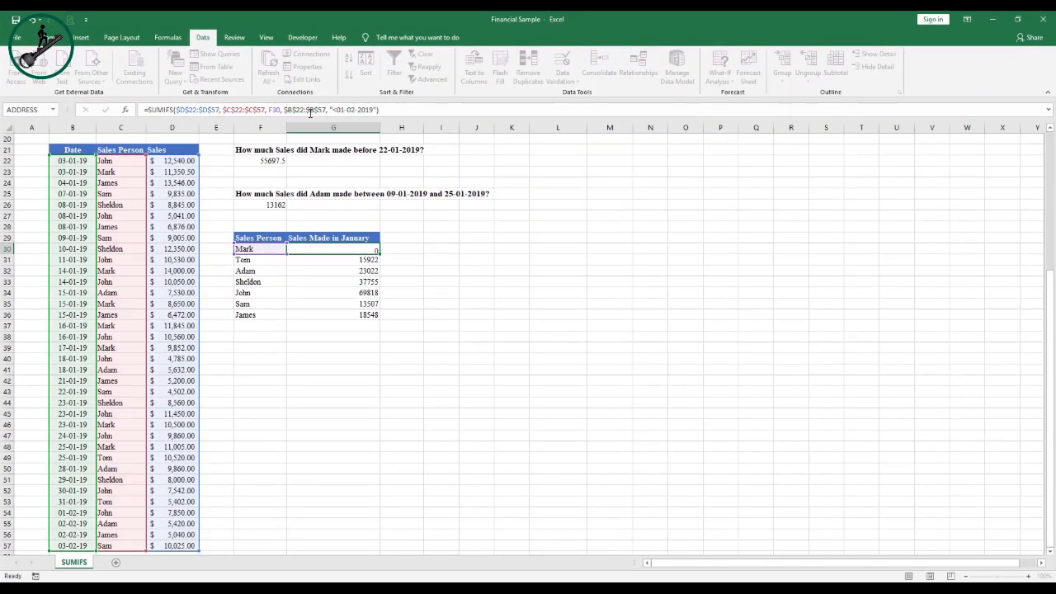
pyautogui.press('Return')
# - Copy the G30 formula with absolute ranges down through G36 and check the copied references
pyautogui.press('Up')
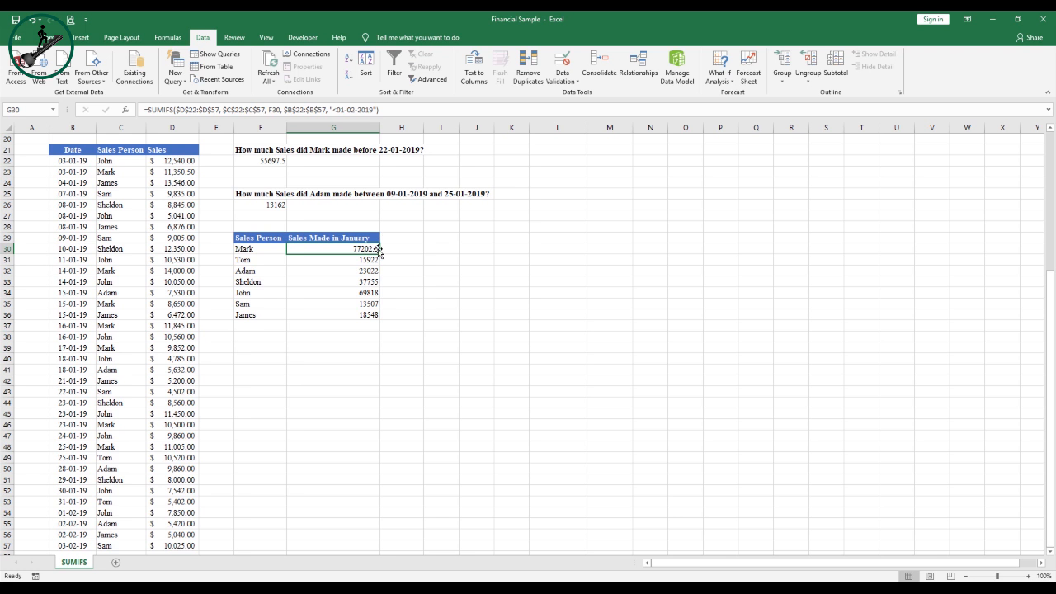
pyautogui.moveTo(379, 251); pyautogui.dragTo(380, 320)
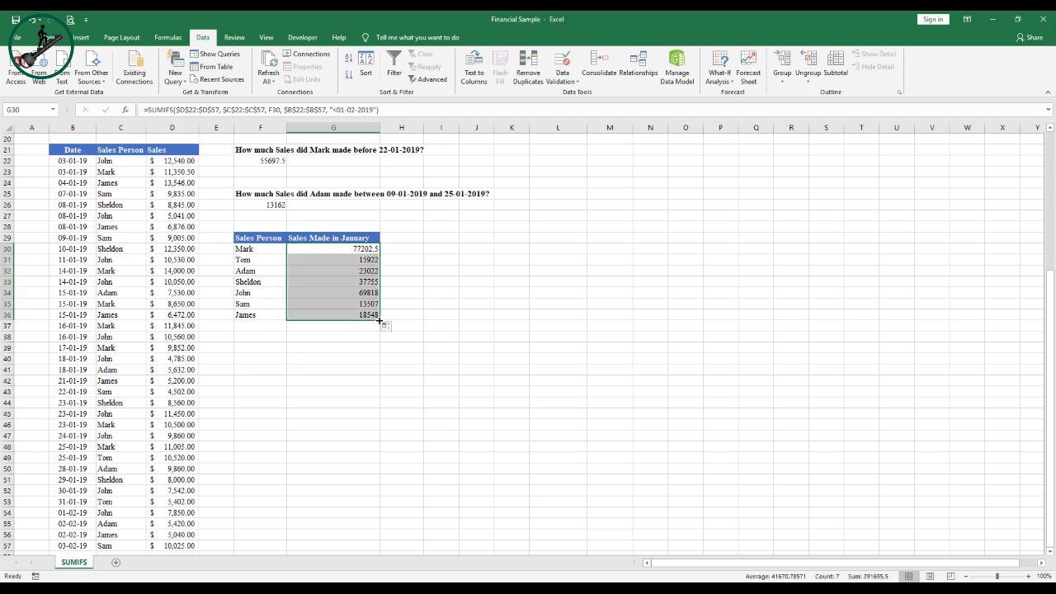
pyautogui.click(362, 248)
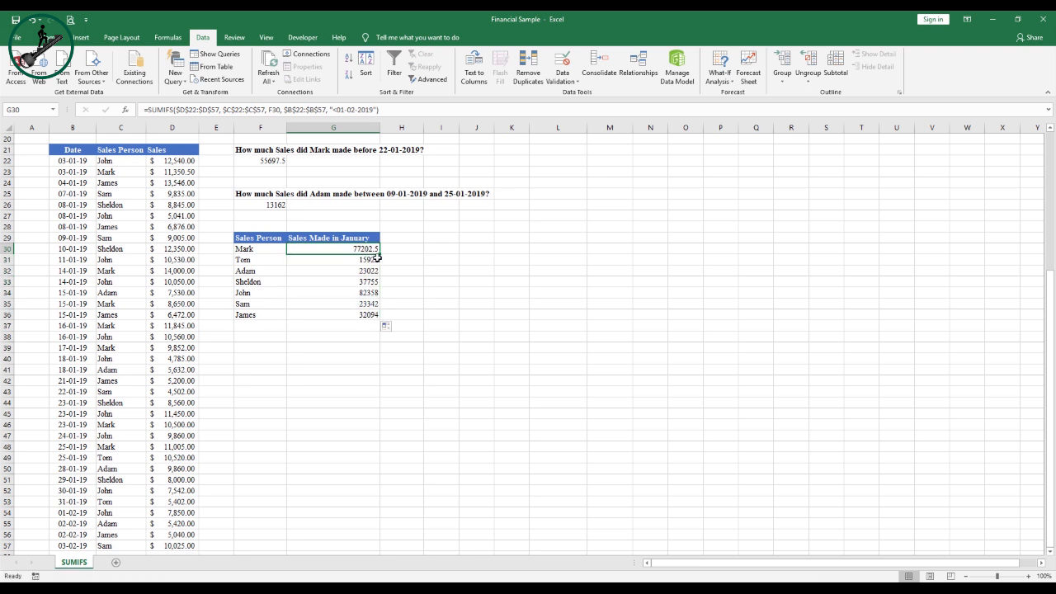
pyautogui.moveTo(379, 253); pyautogui.dragTo(382, 300)
pyautogui.moveTo(384, 322); pyautogui.dragTo(384, 322)
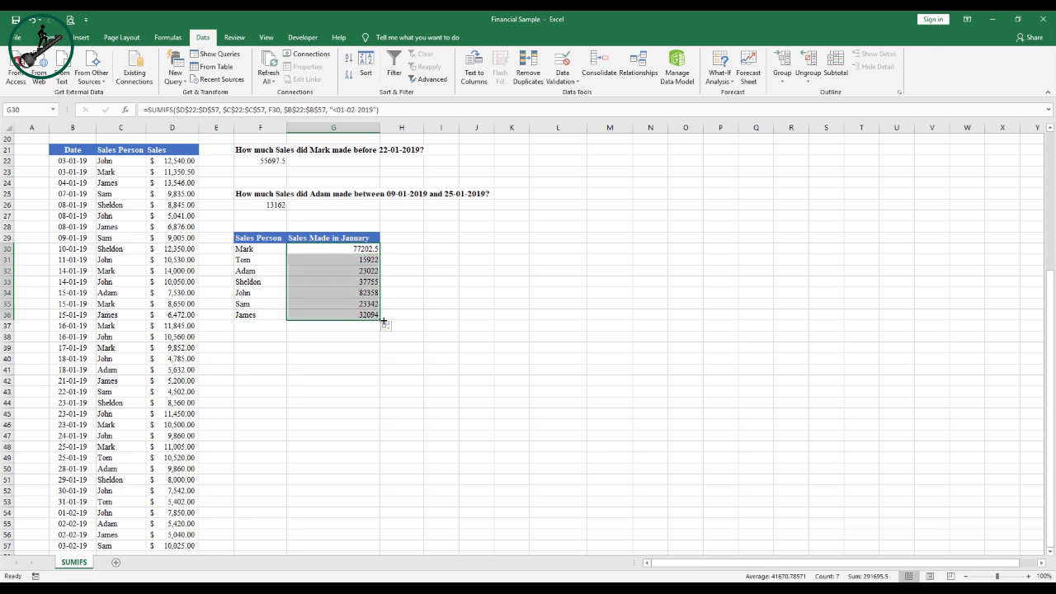
pyautogui.click(368, 283)
pyautogui.click(365, 258)
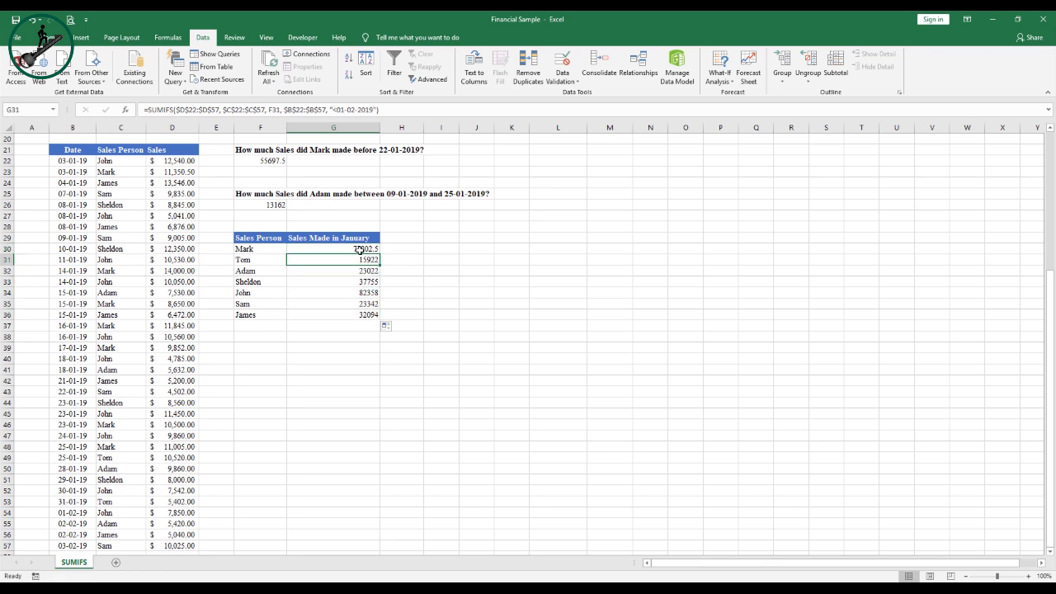